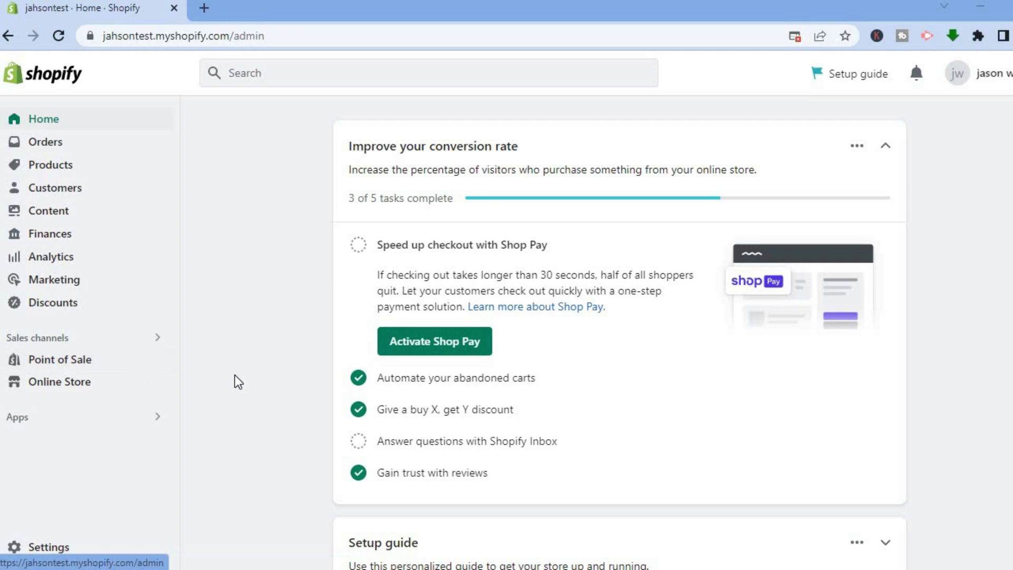
Open the Shopify App Store from the recommended apps of the store admin.
click(79, 420)
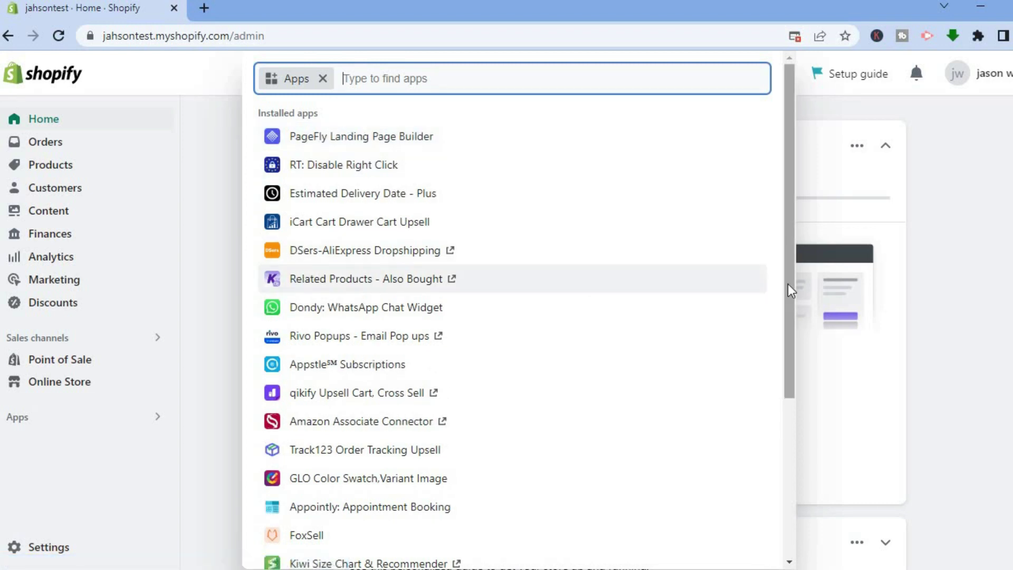
drag(793, 286, 790, 520)
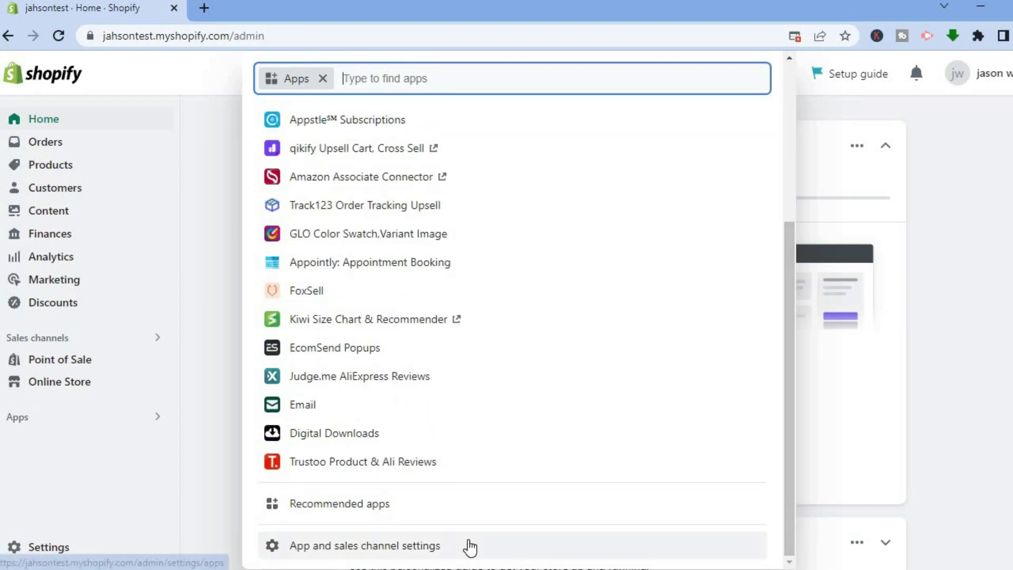
click(361, 502)
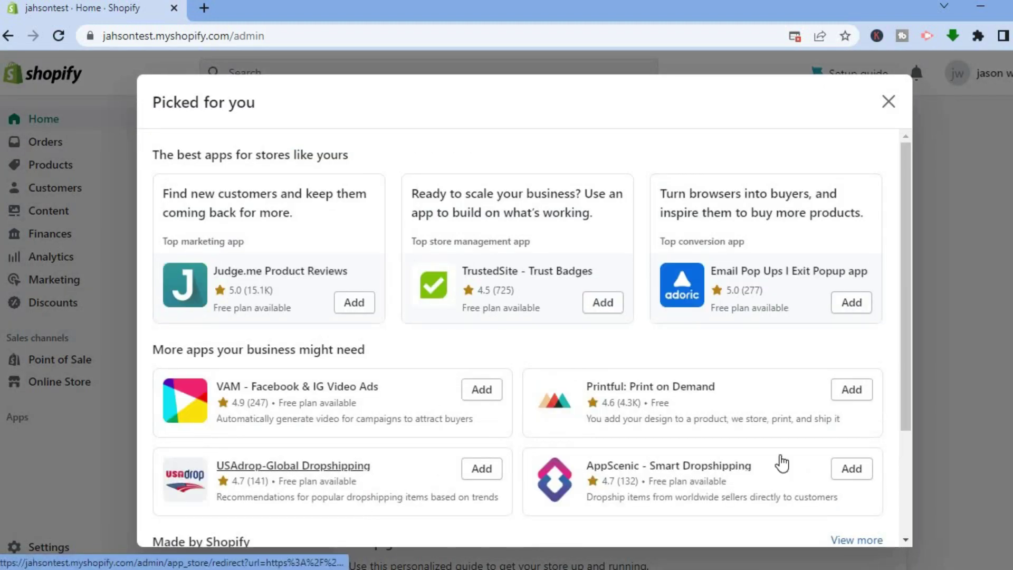
drag(906, 403, 901, 540)
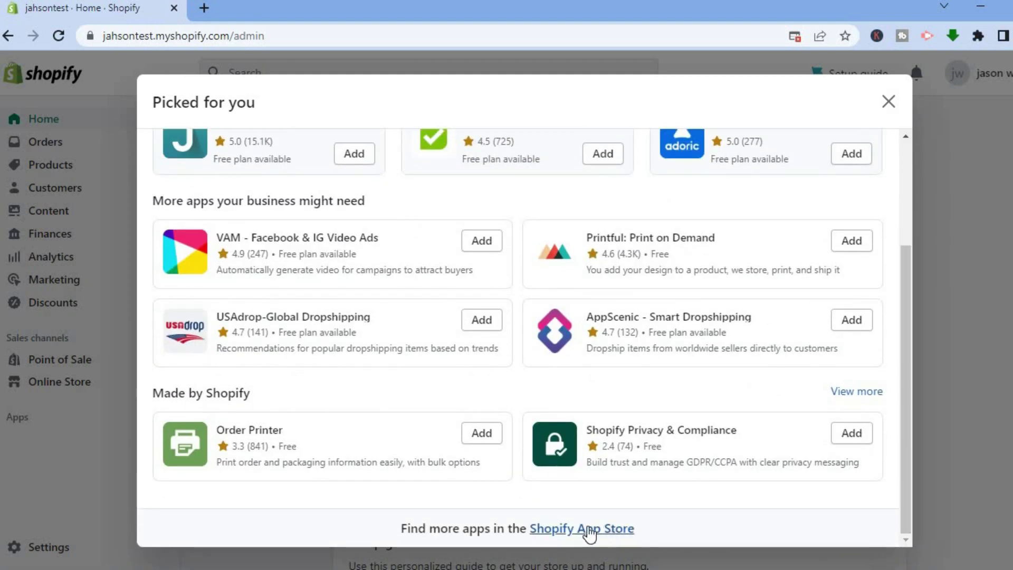
click(604, 527)
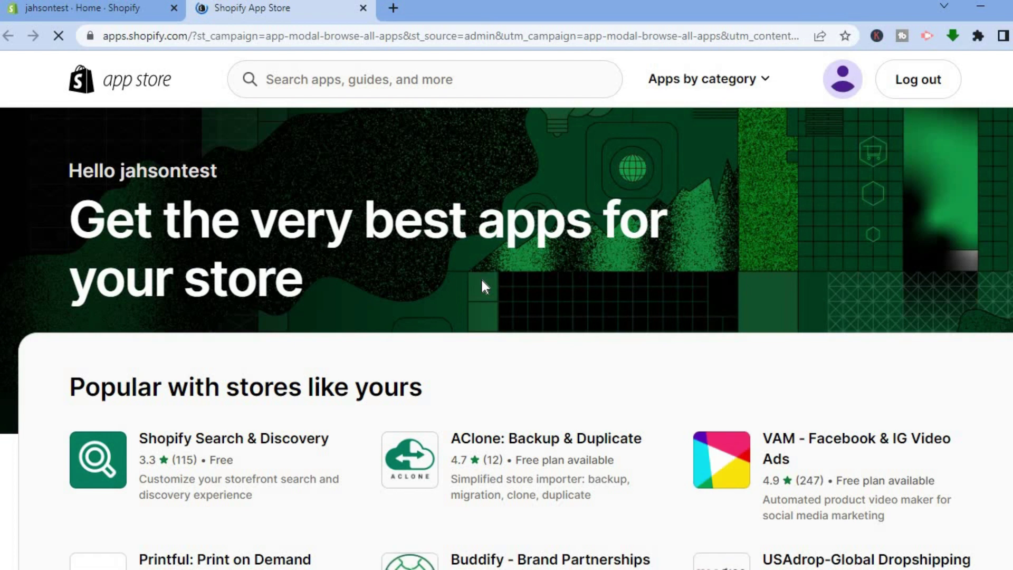
Search the app store for "pagefly".
click(351, 79)
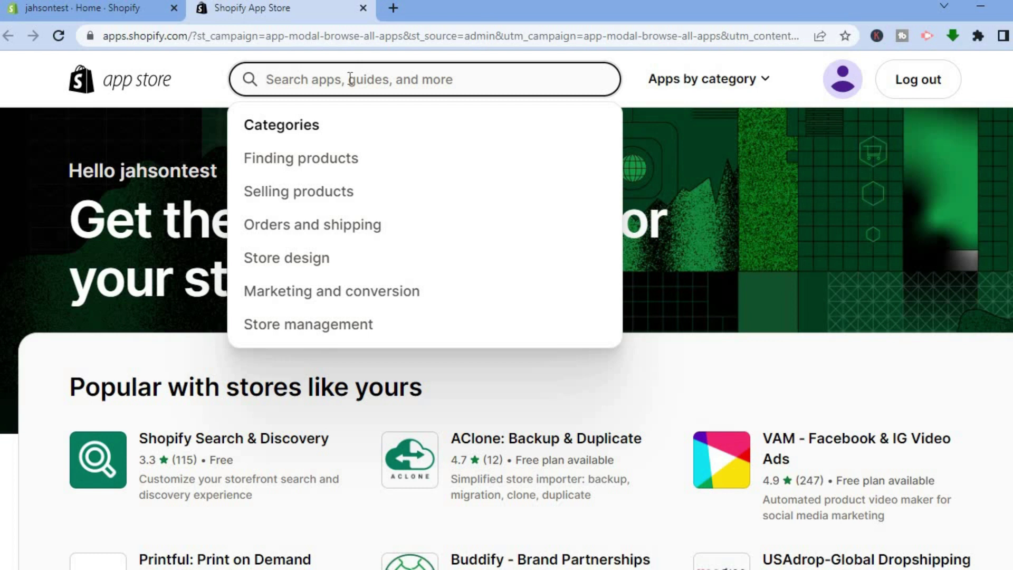
text(pa)
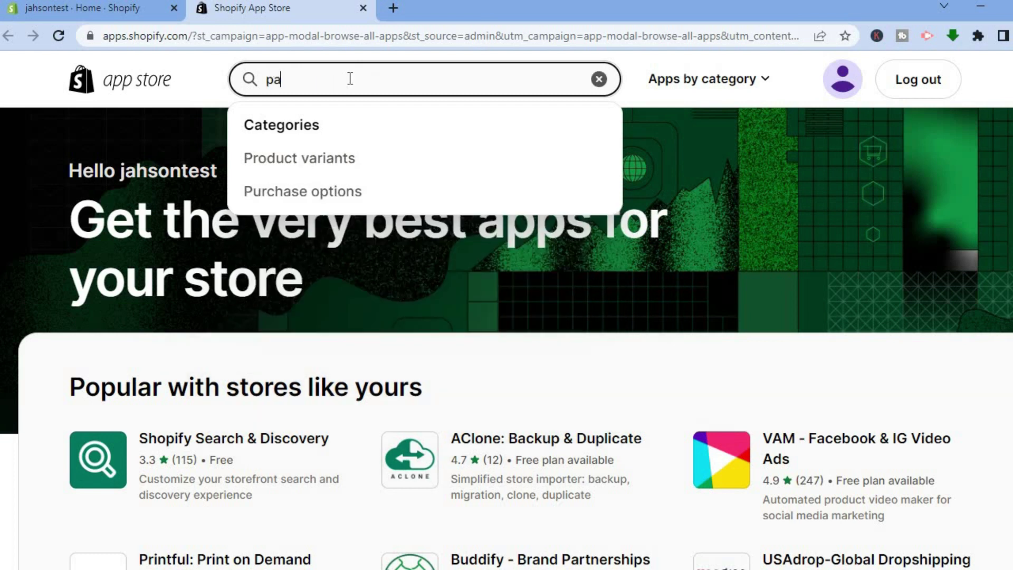
text(gef)
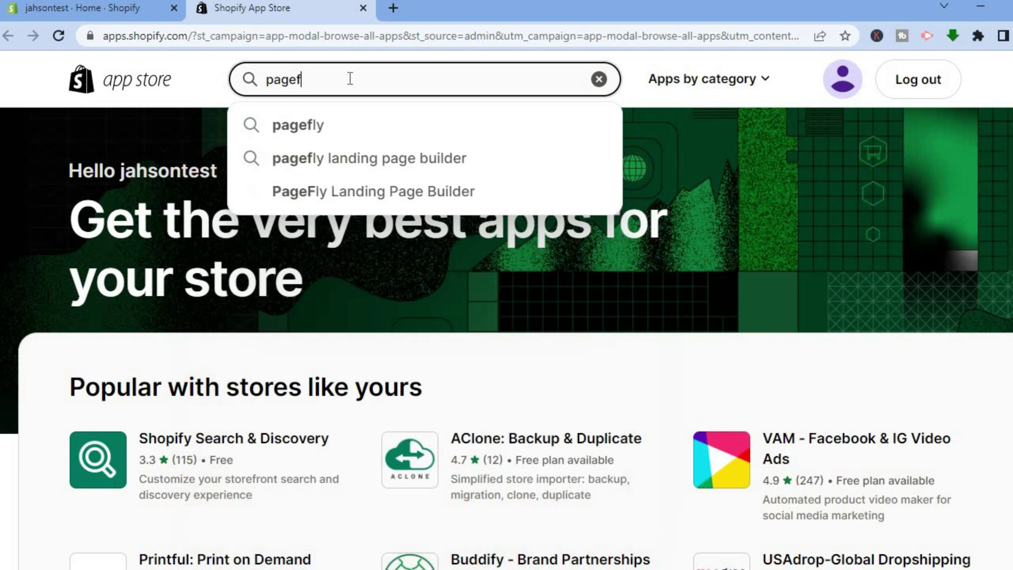
click(317, 125)
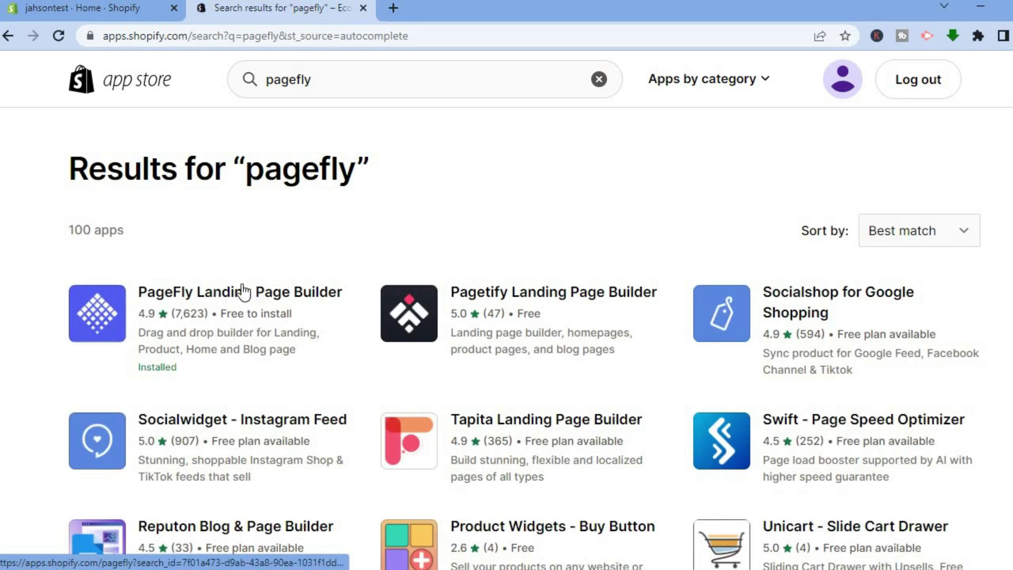
Launch PageFly Landing Page Builder from its app listing and go to its Regular Pages list.
click(258, 293)
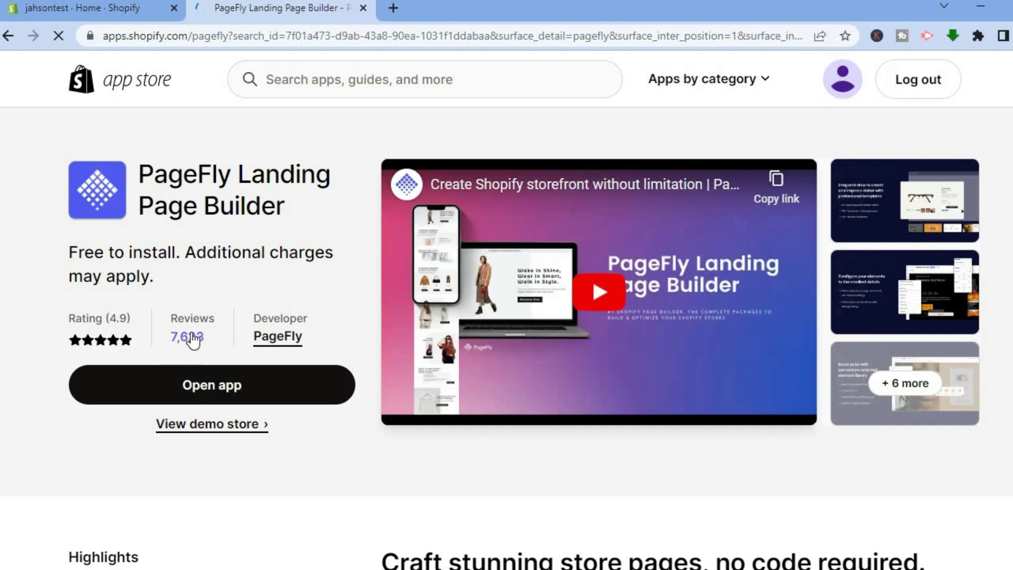
click(182, 392)
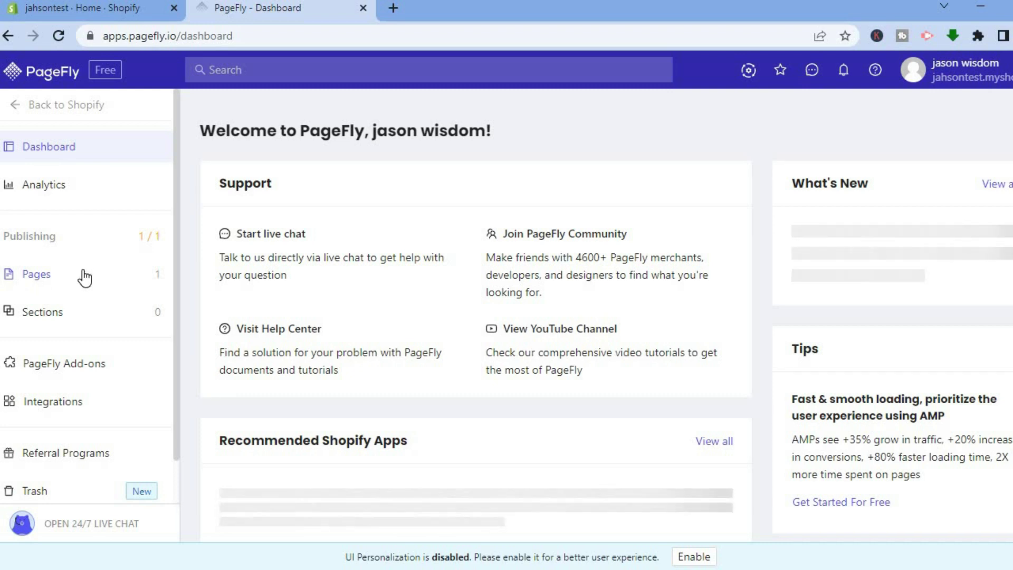
mouse_move(84, 277)
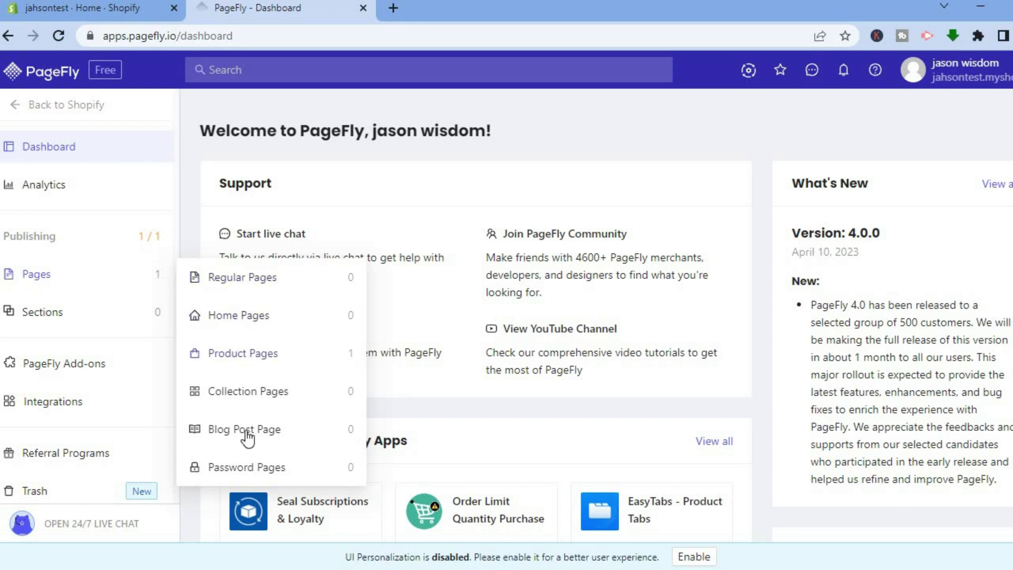
click(242, 279)
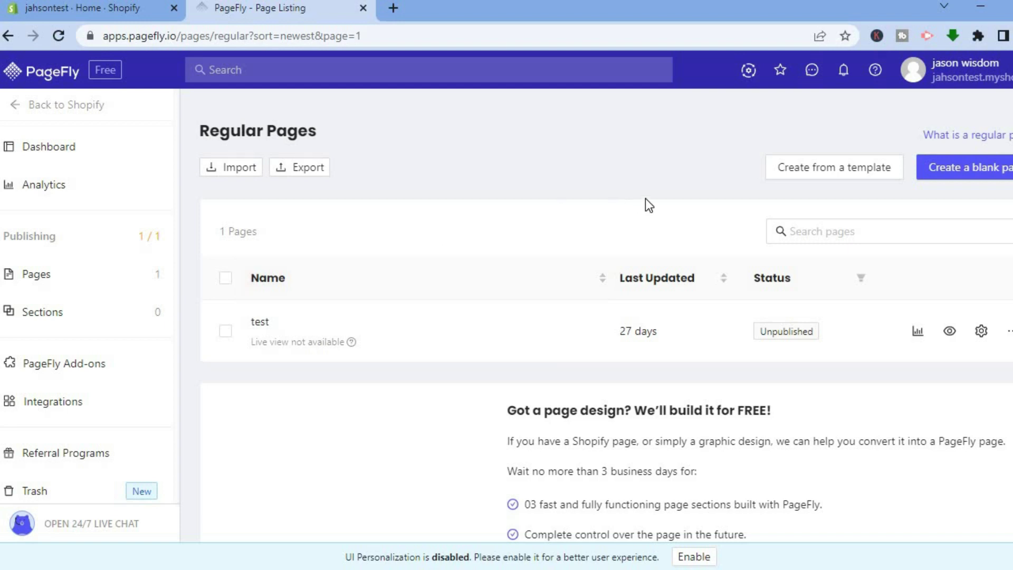
Start a new regular page from a template and filter the templates by the Landing Page category.
click(933, 169)
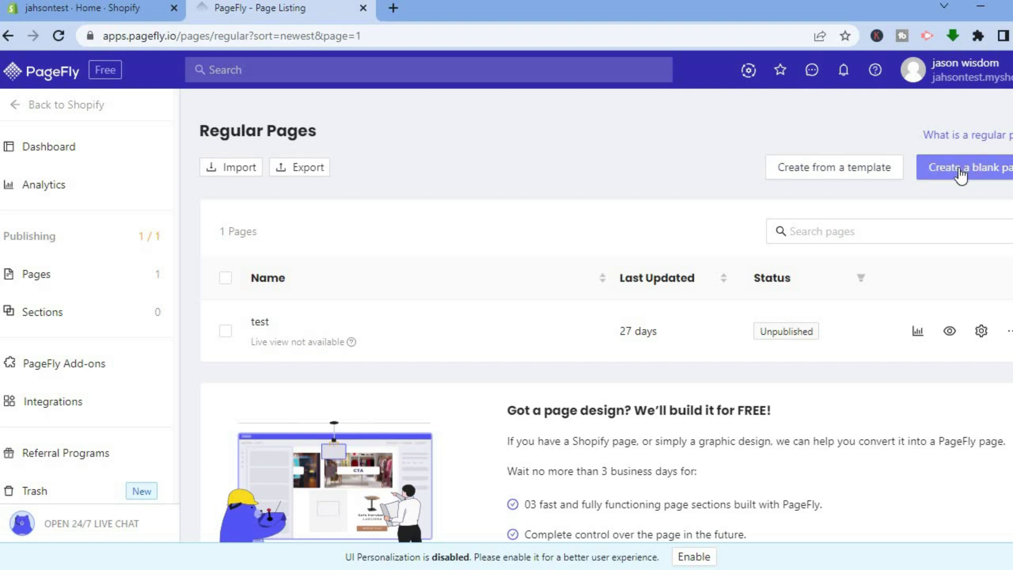
click(834, 174)
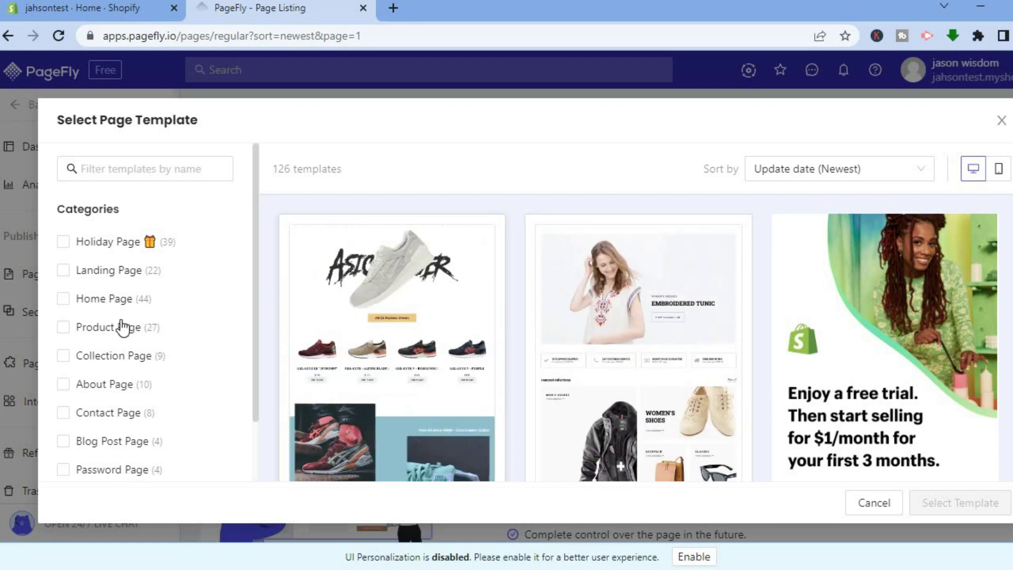
click(99, 274)
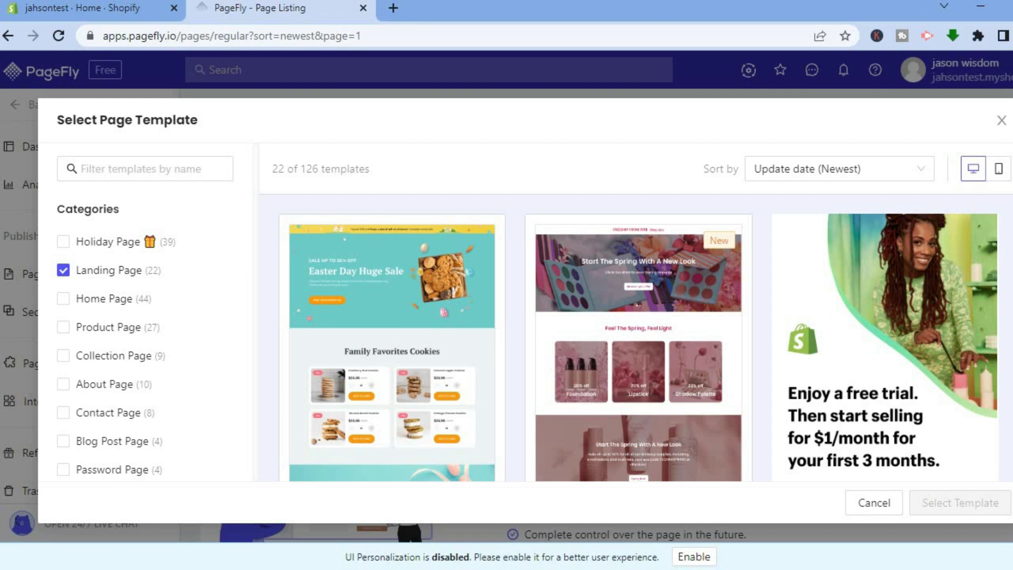
Choose the Fashion Sales Page template with the 25% sale off products and open it in the page editor.
scroll(639, 337, down, 3)
scroll(638, 337, down, 5)
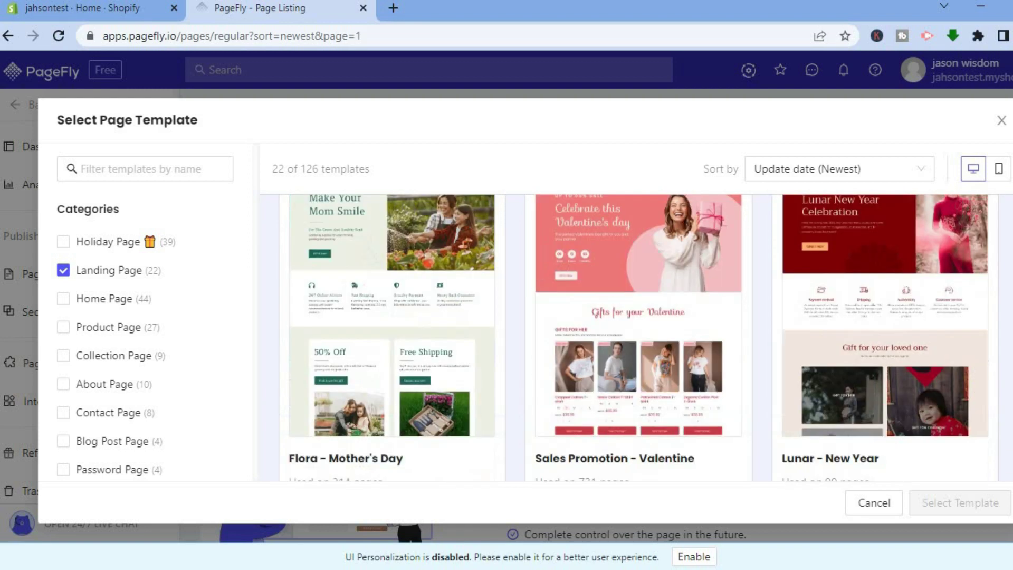
scroll(638, 338, down, 1)
scroll(638, 338, down, 4)
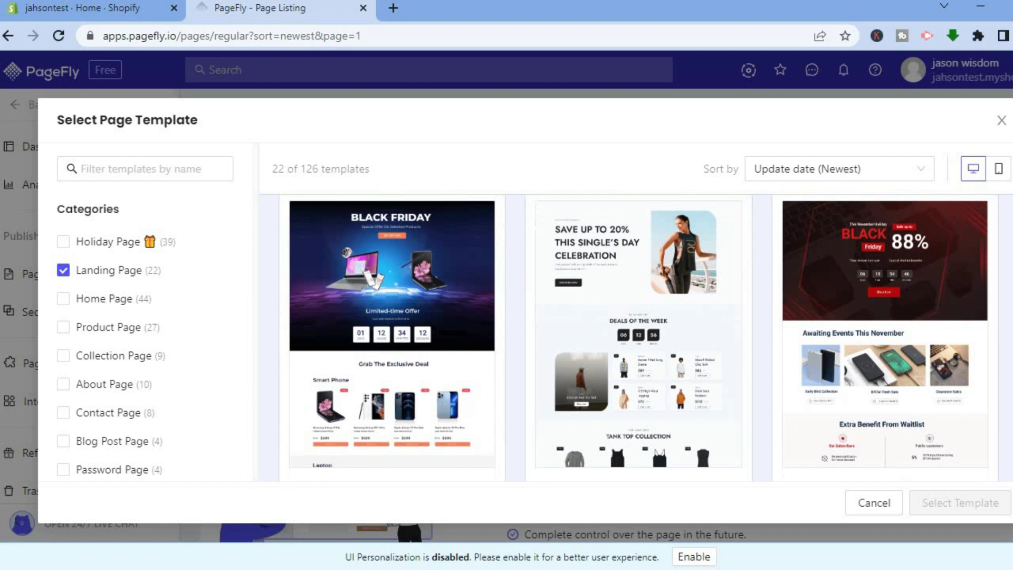
scroll(638, 338, down, 2)
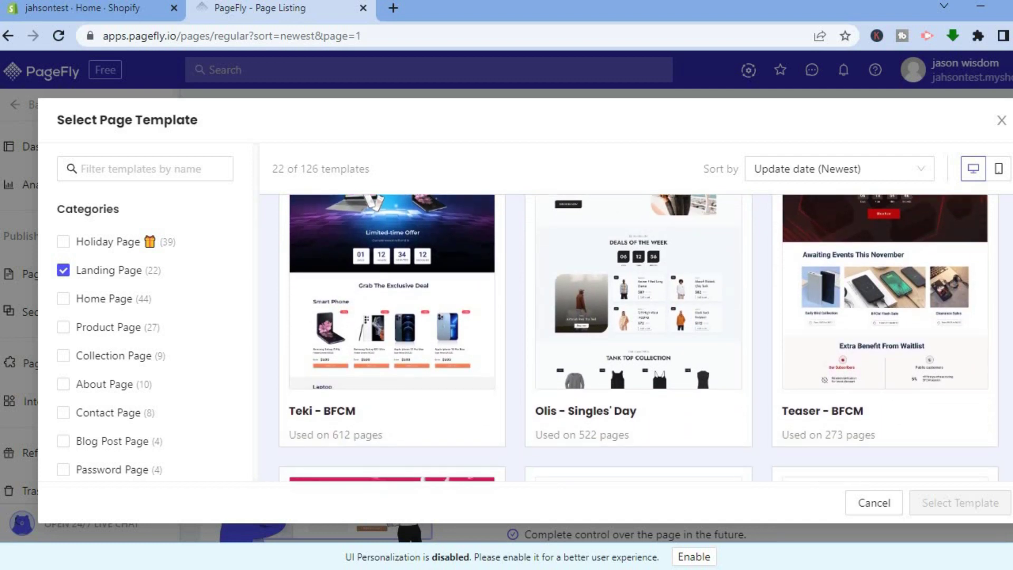
scroll(638, 338, down, 5)
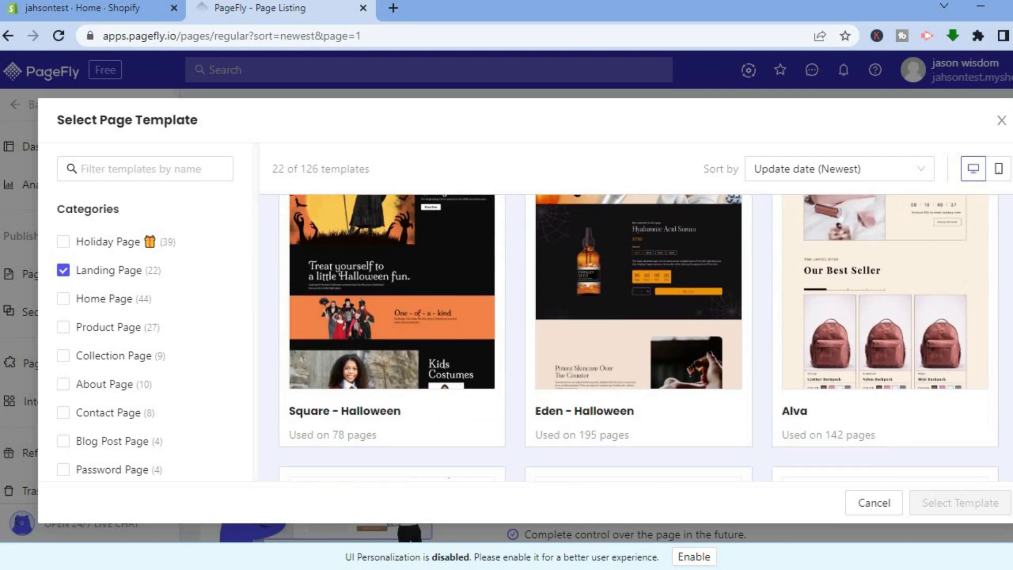
scroll(638, 338, down, 4)
scroll(639, 338, down, 1)
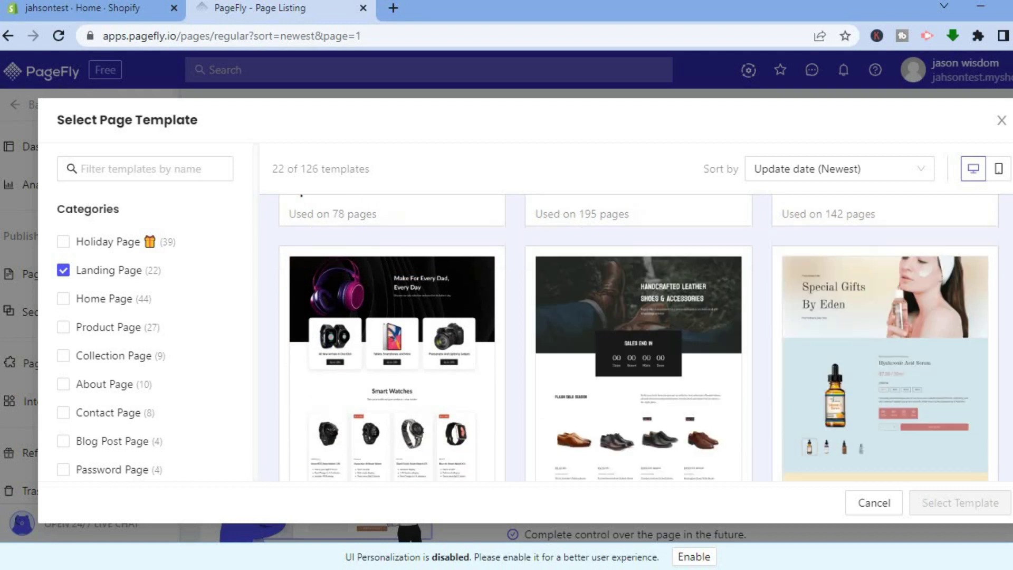
scroll(639, 337, down, 5)
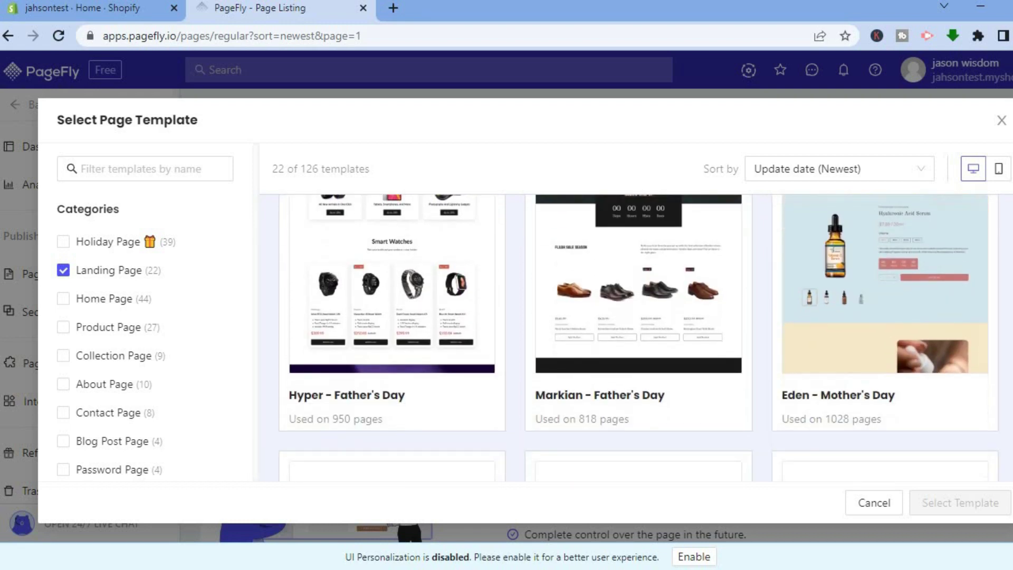
scroll(638, 338, down, 2)
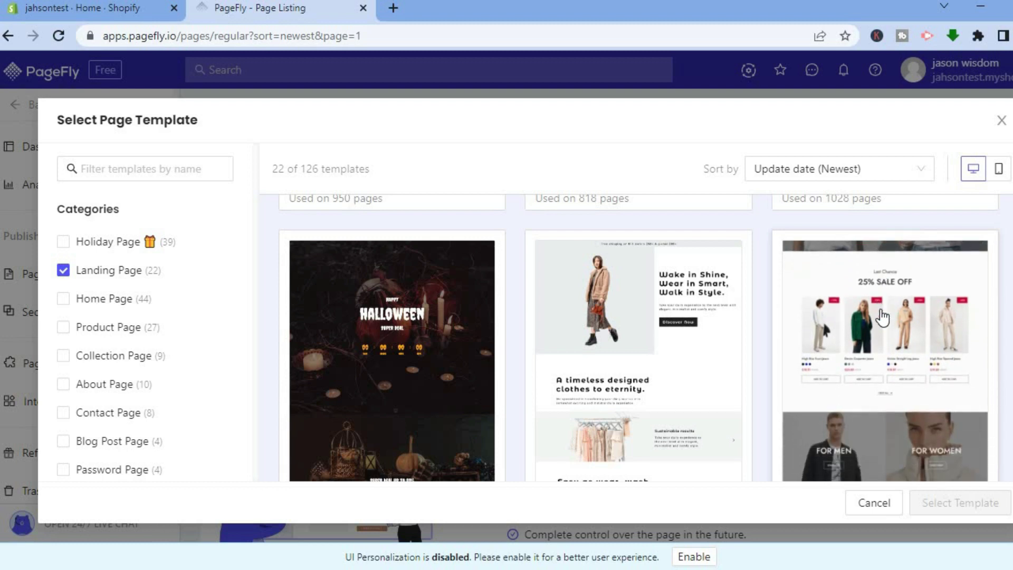
click(883, 317)
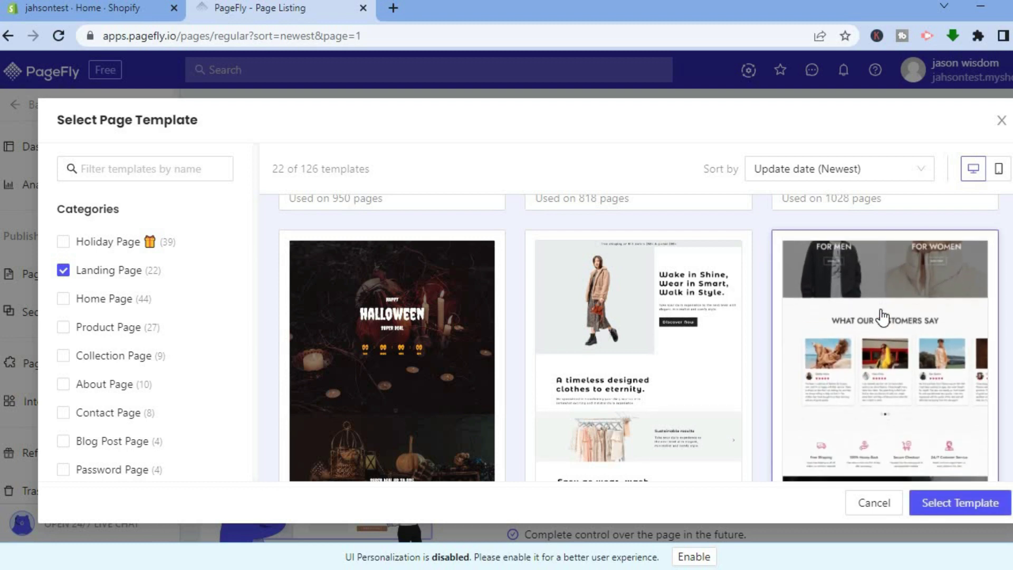
click(956, 506)
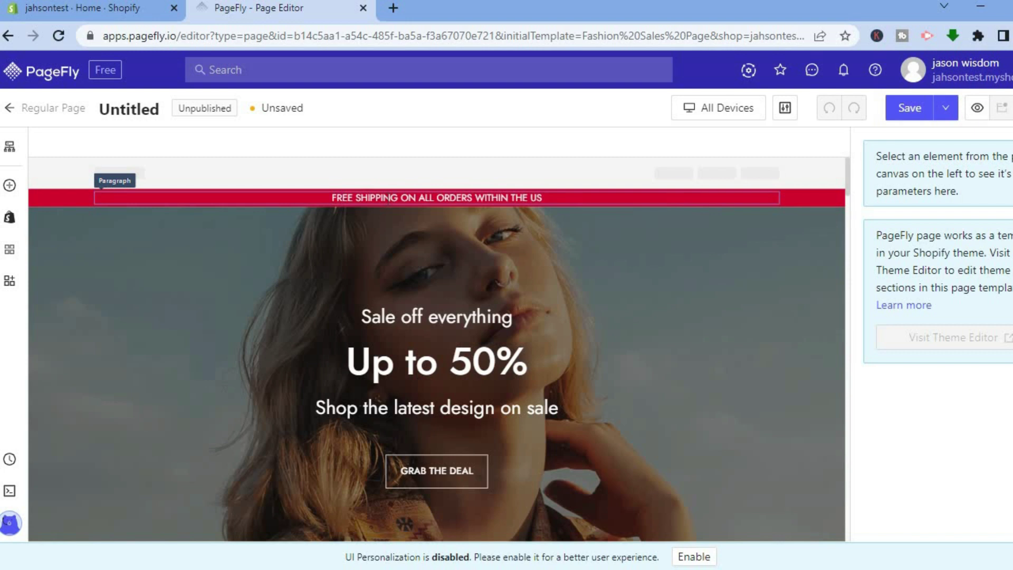
Change the red announcement bar's paragraph above the hero image to read "FREE SHIPPING worldwide".
click(436, 197)
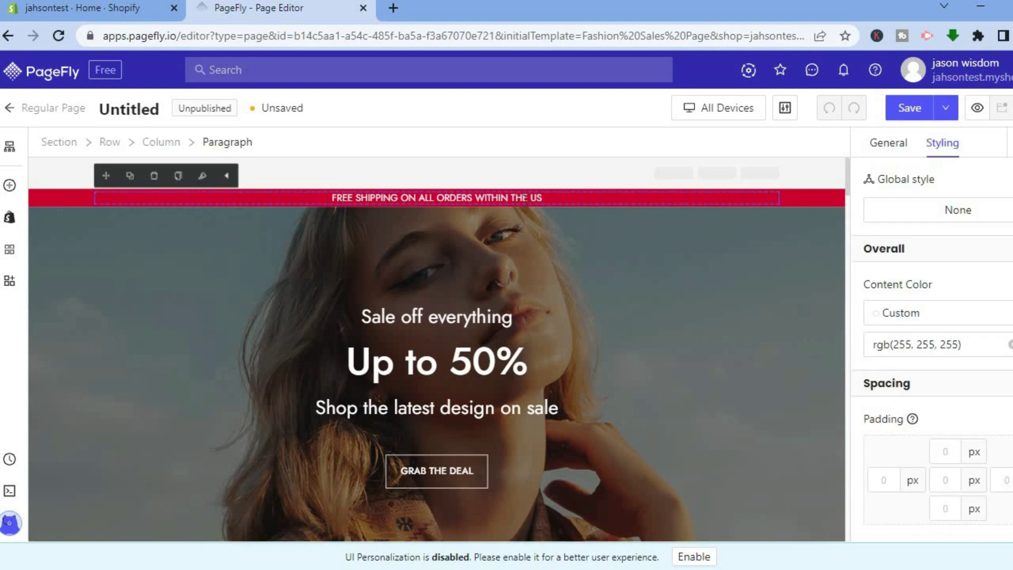
click(383, 198)
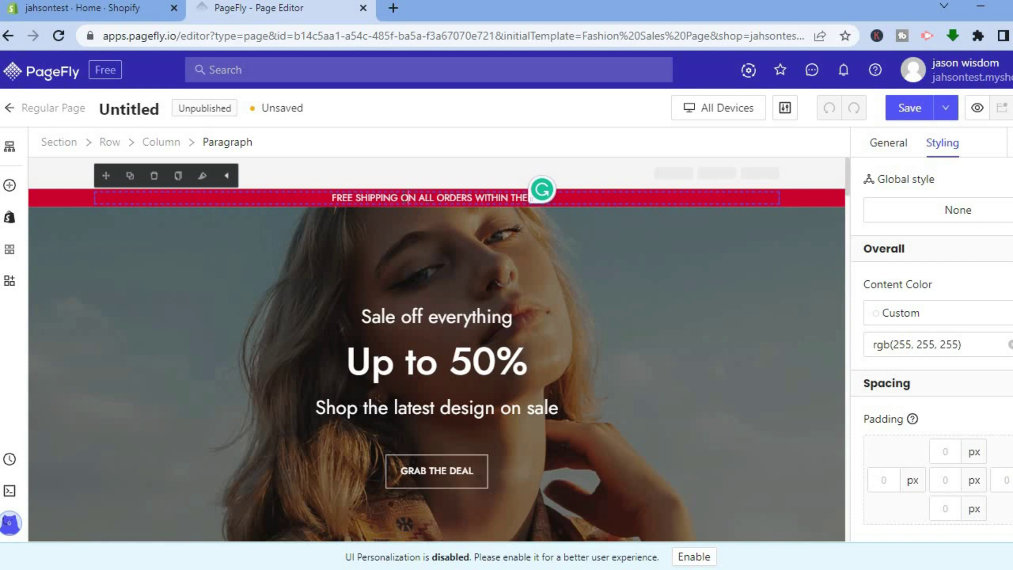
key(shift+End)
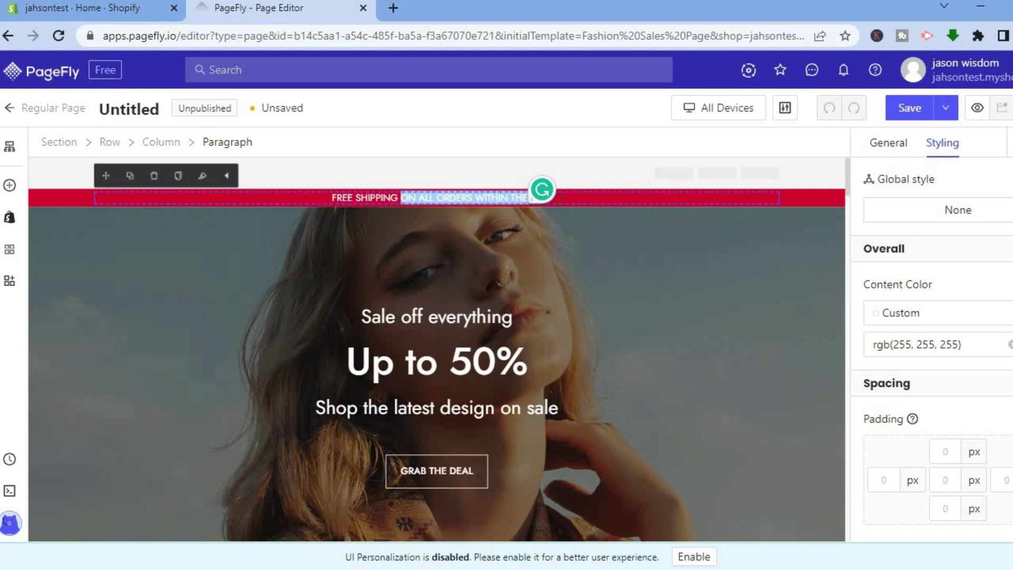
text(W)
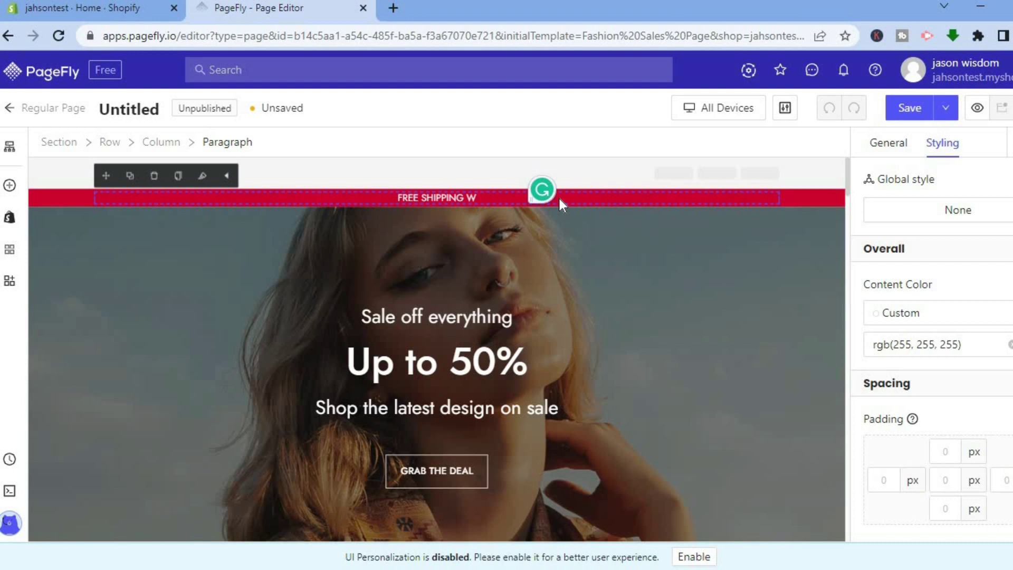
text(ORL)
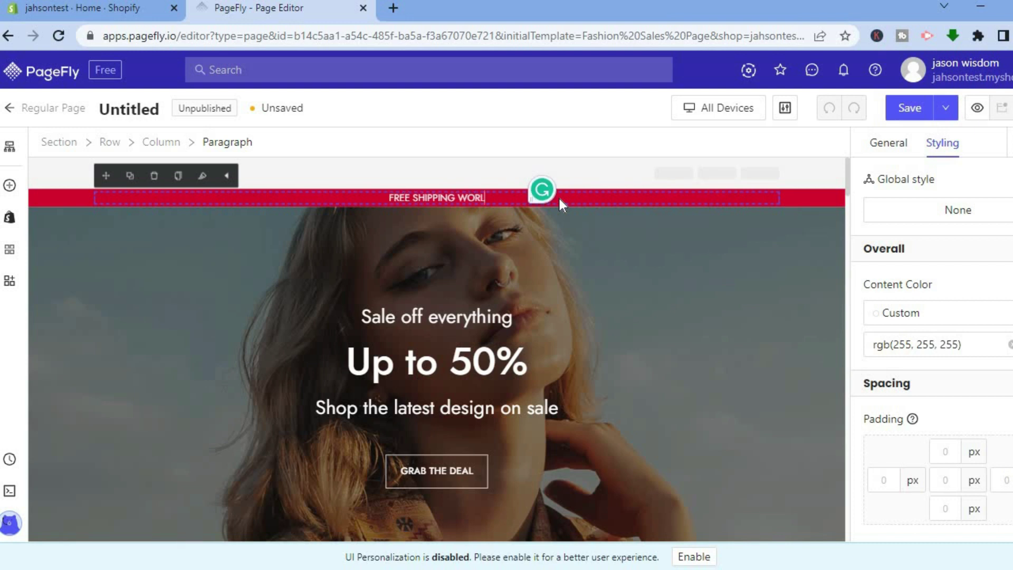
text(DWIDE)
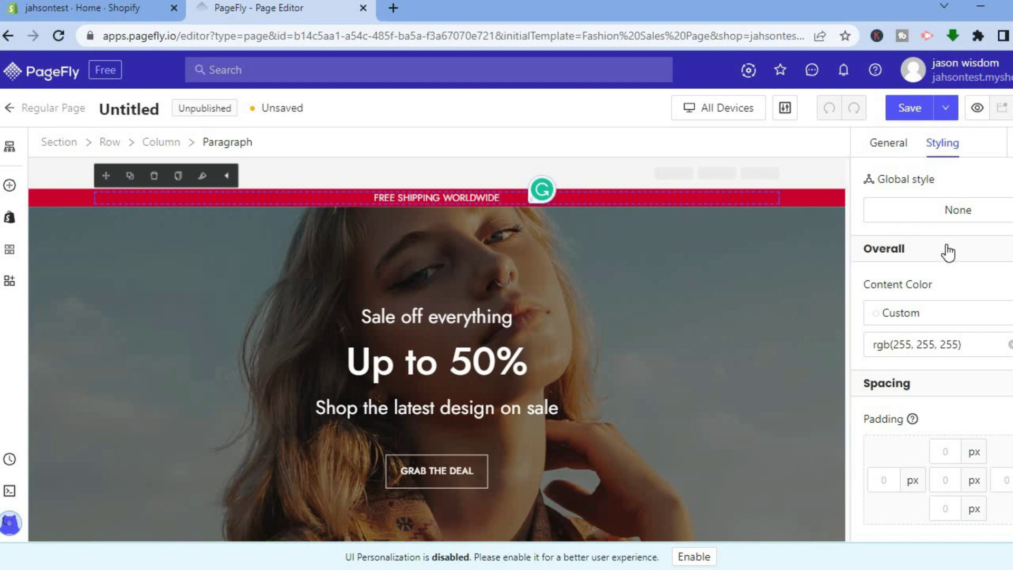
Examine the announcement paragraph's content and styling options, including spacing, typography, background and border.
click(900, 159)
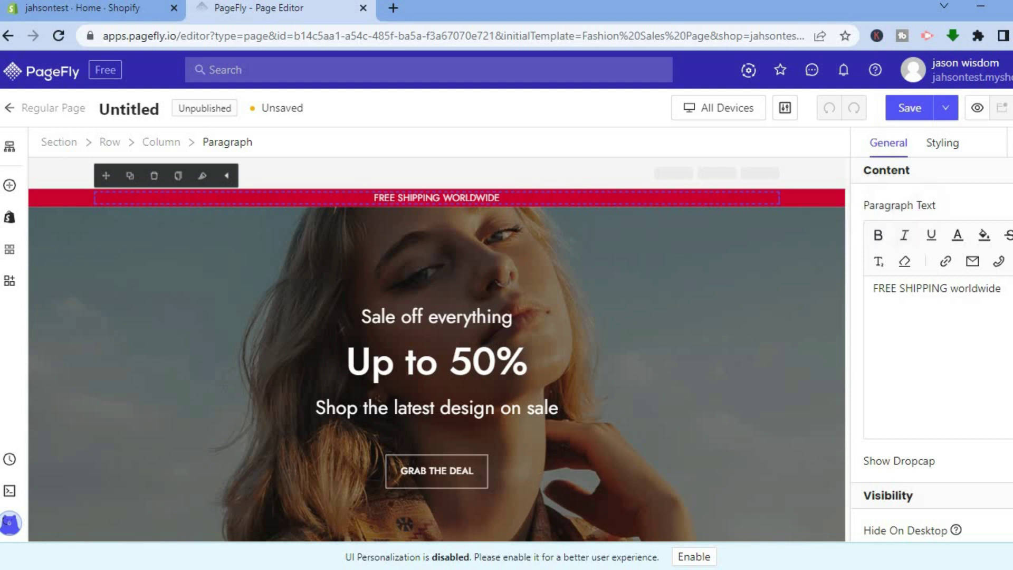
scroll(931, 349, down, 3)
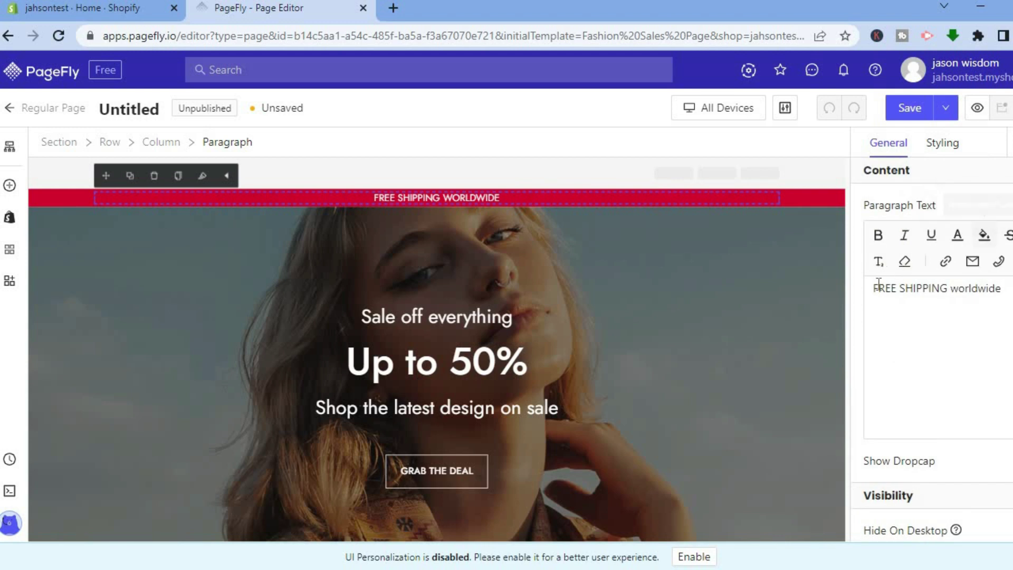
click(938, 151)
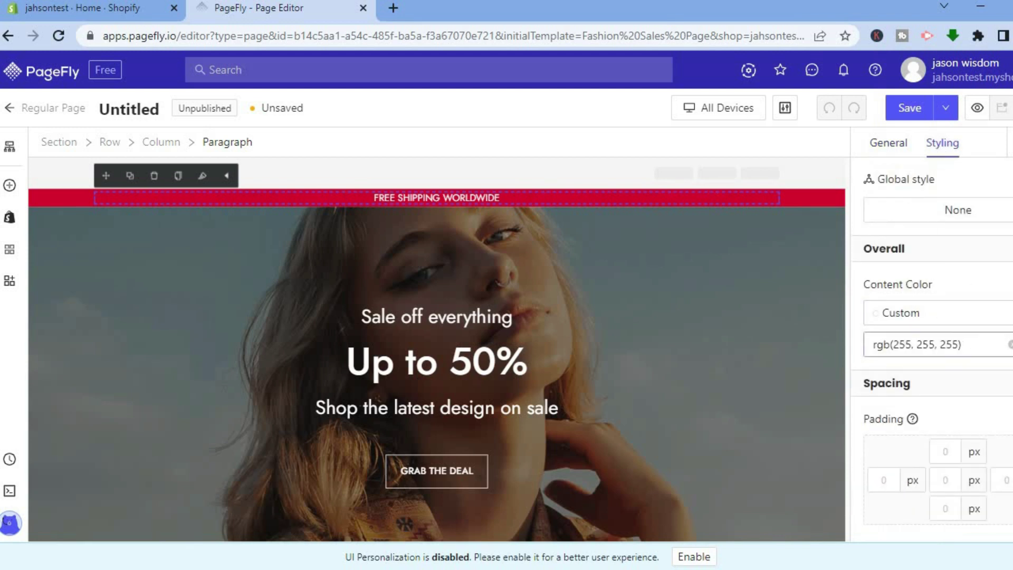
scroll(931, 349, down, 7)
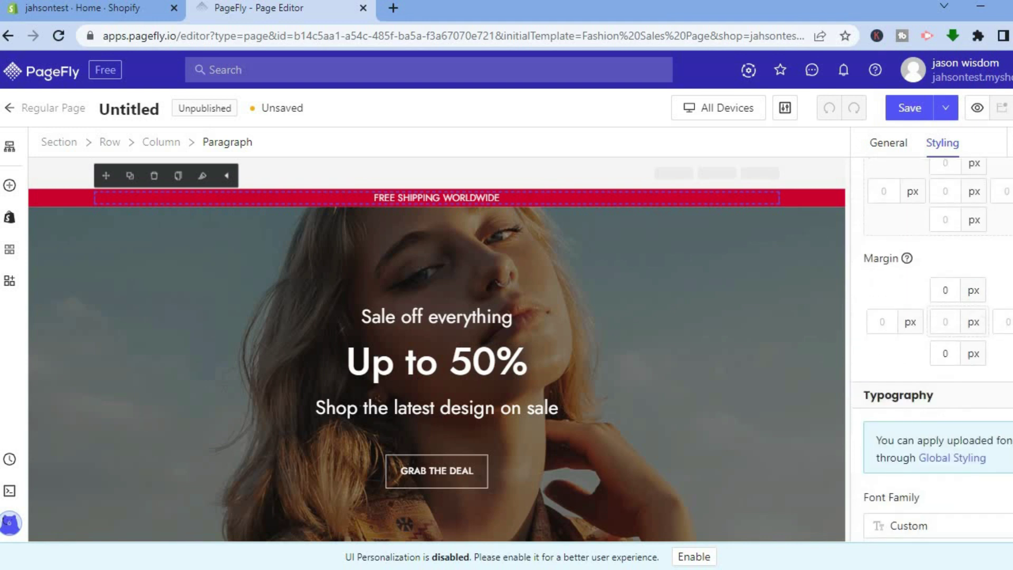
scroll(931, 349, down, 4)
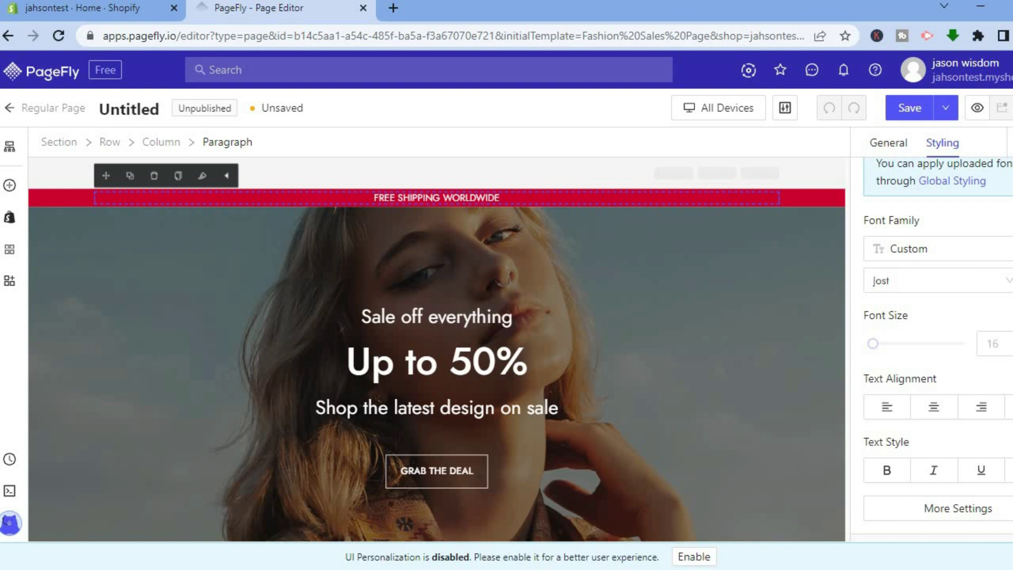
scroll(931, 348, down, 4)
scroll(932, 347, up, 1)
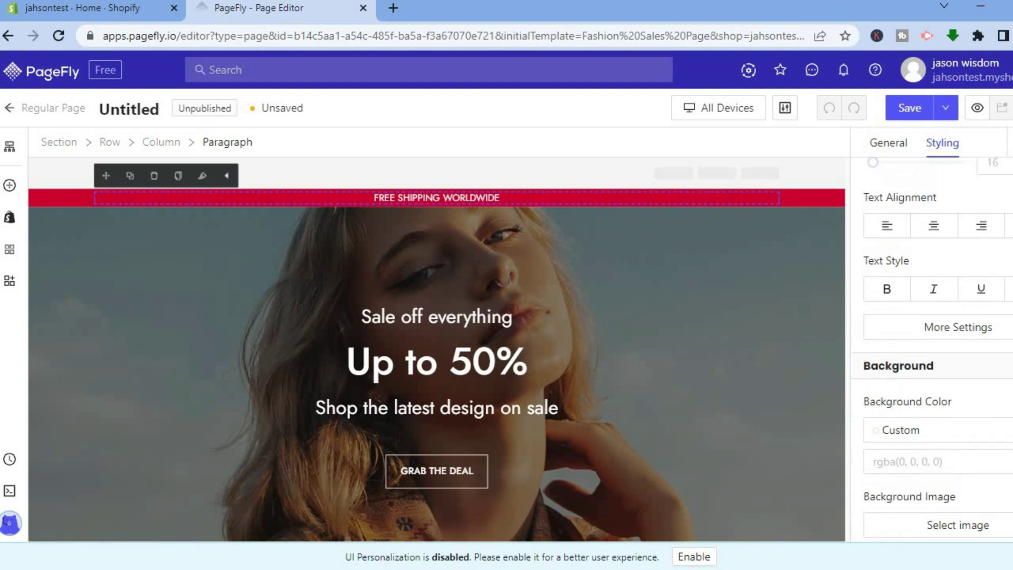
scroll(931, 348, up, 1)
scroll(931, 348, down, 4)
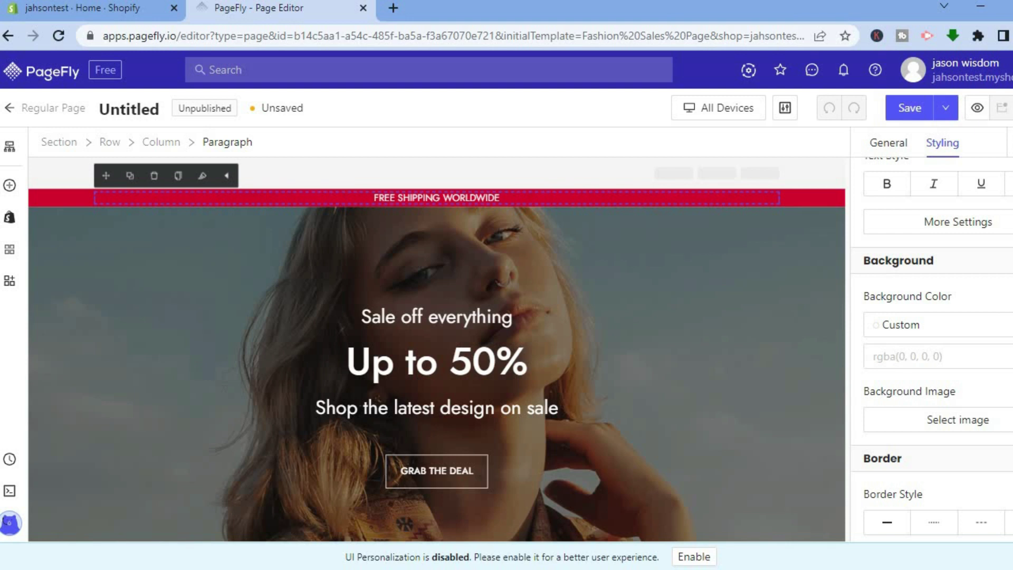
scroll(931, 348, up, 8)
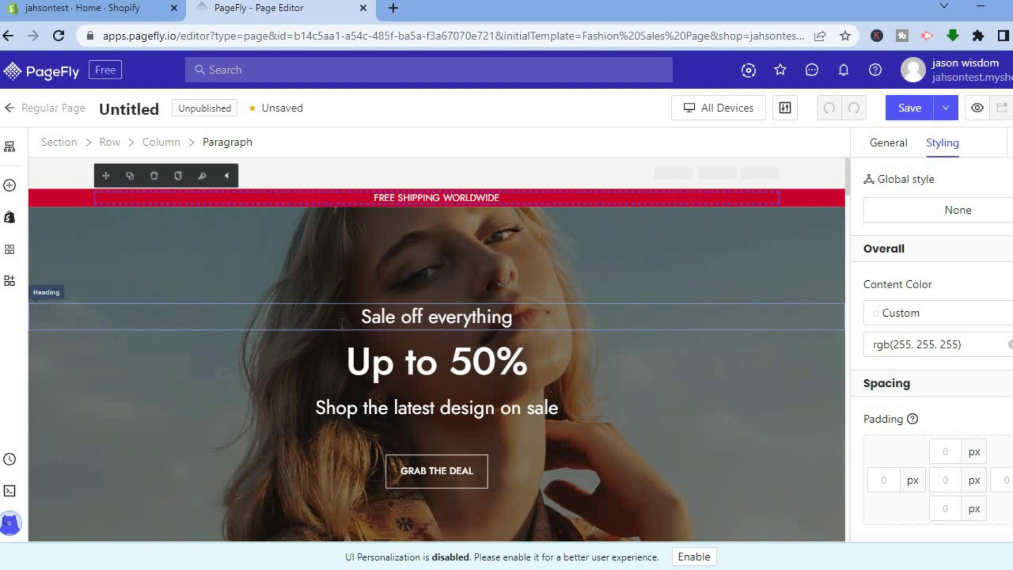
Set the "Sale off everything" heading's font to Font Family 3 and its font size to 44.
click(434, 318)
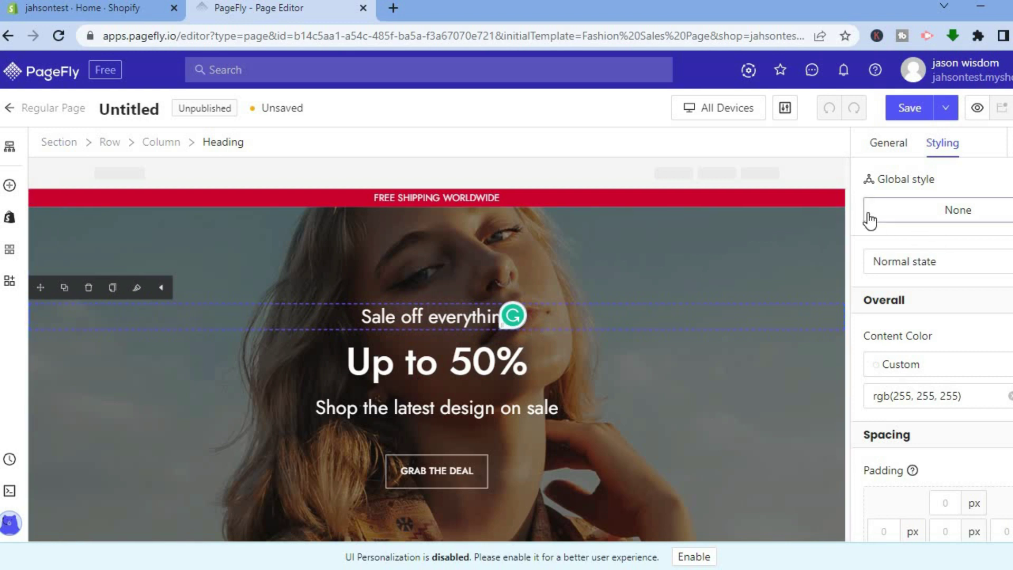
click(888, 144)
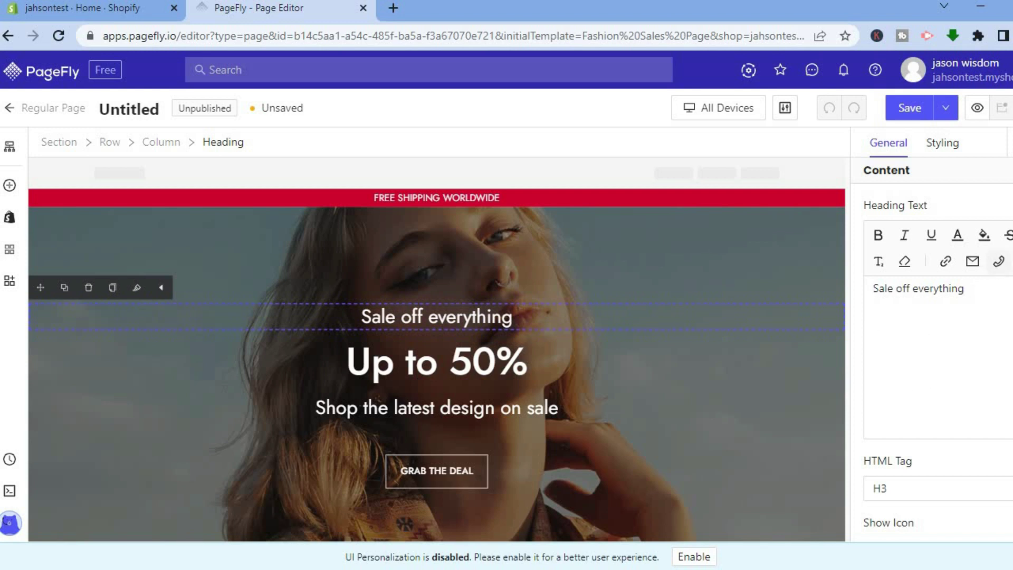
scroll(931, 354, down, 2)
scroll(931, 354, up, 2)
click(940, 142)
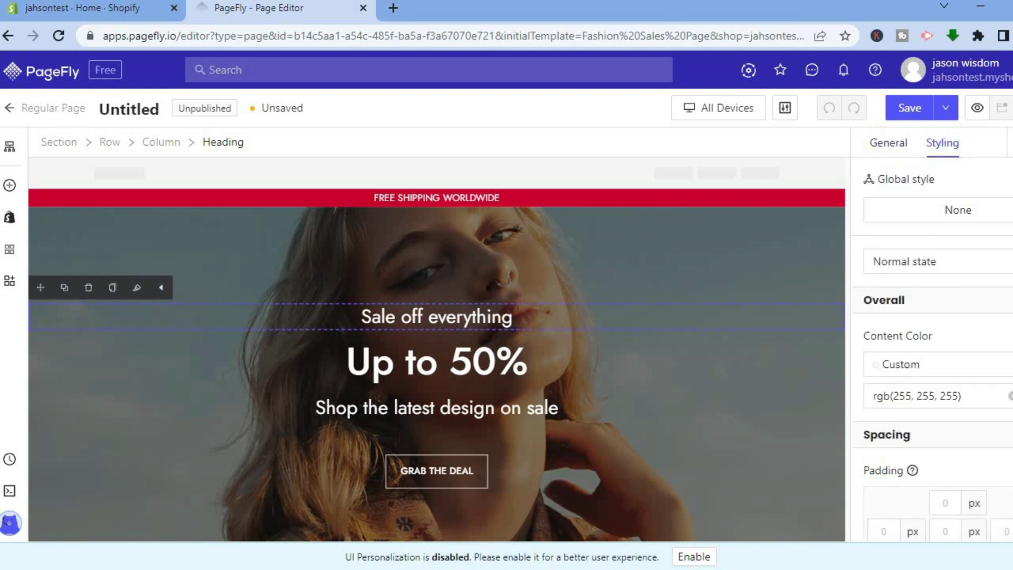
scroll(931, 369, down, 7)
scroll(931, 370, down, 3)
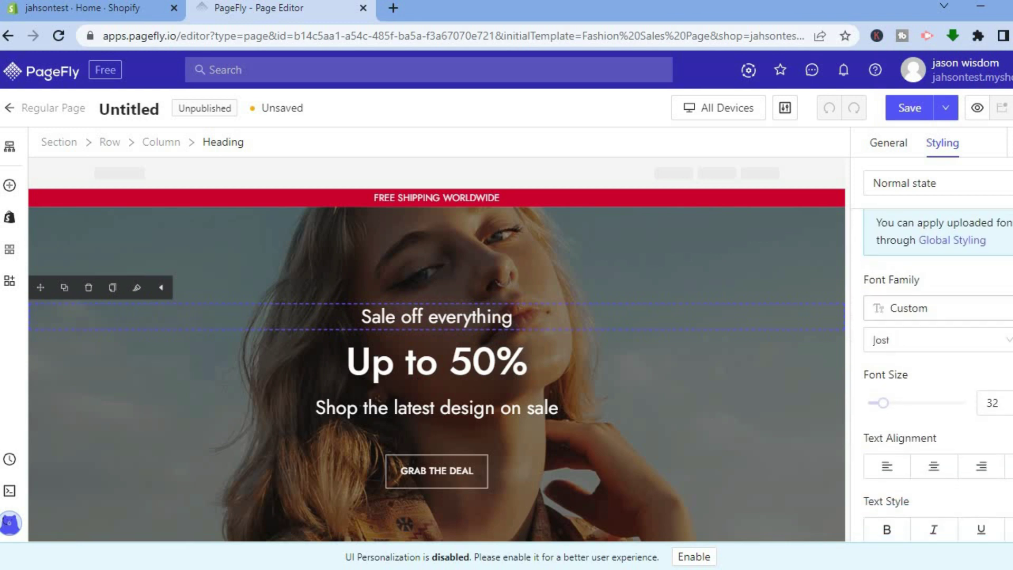
click(910, 308)
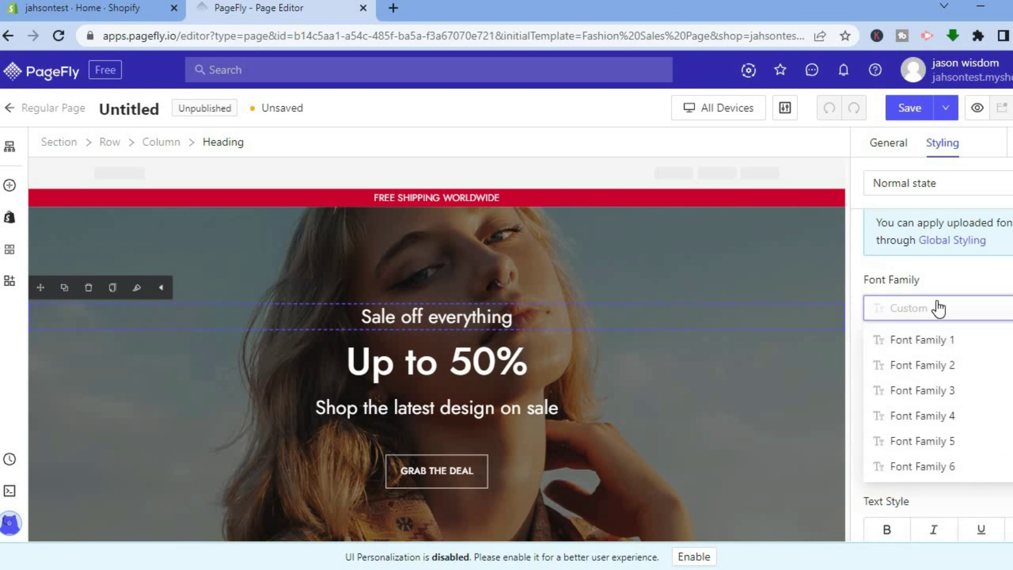
click(939, 393)
click(941, 399)
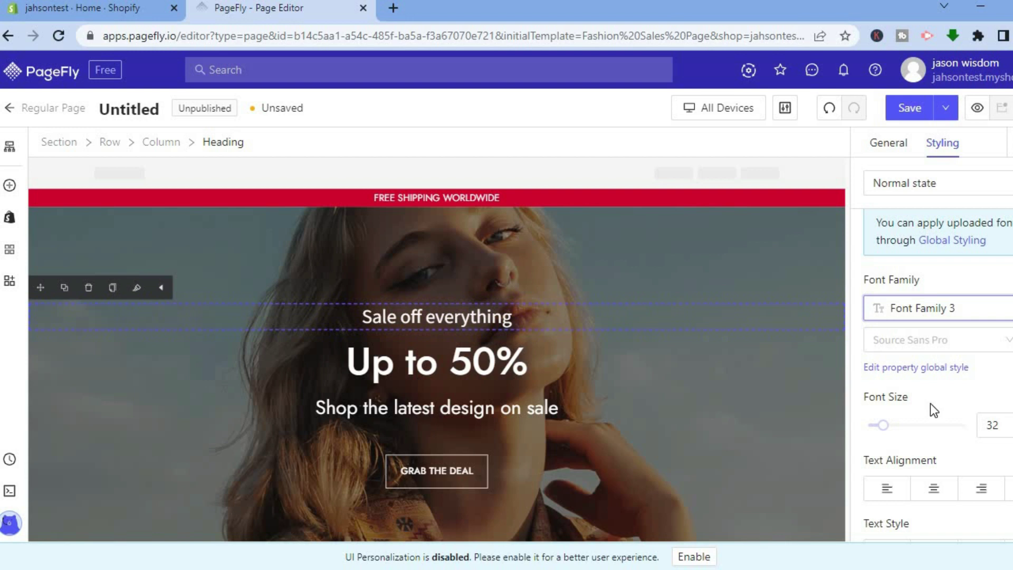
mouse_move(886, 430)
drag(886, 431, 892, 430)
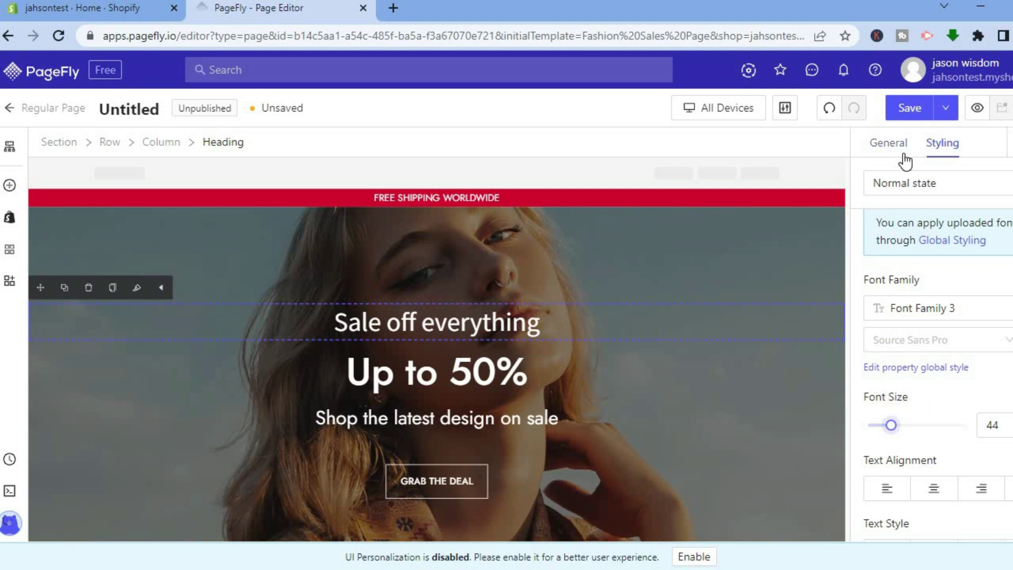
Review the click actions available for the "Sale off everything" heading without assigning one.
click(890, 146)
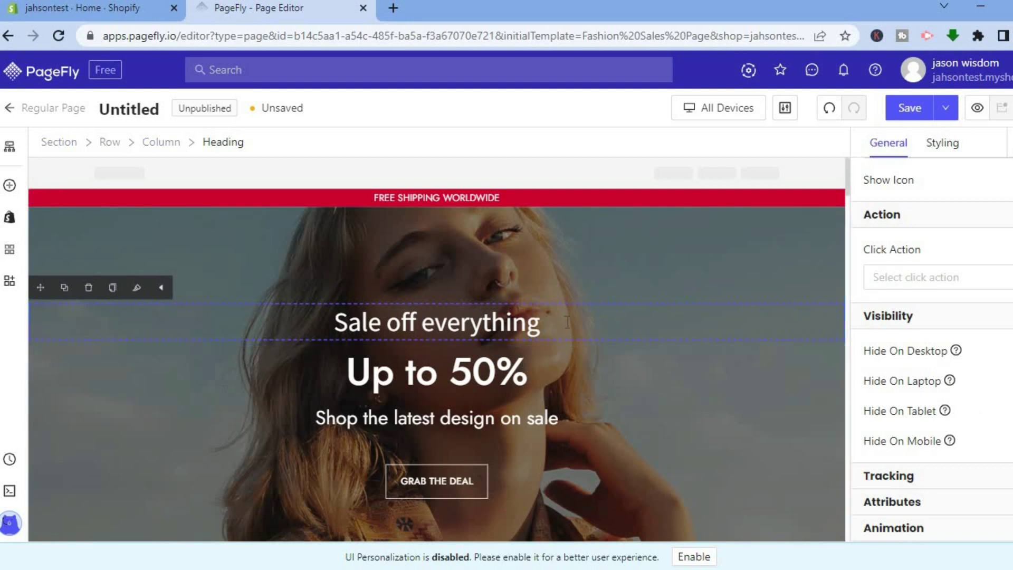
click(896, 279)
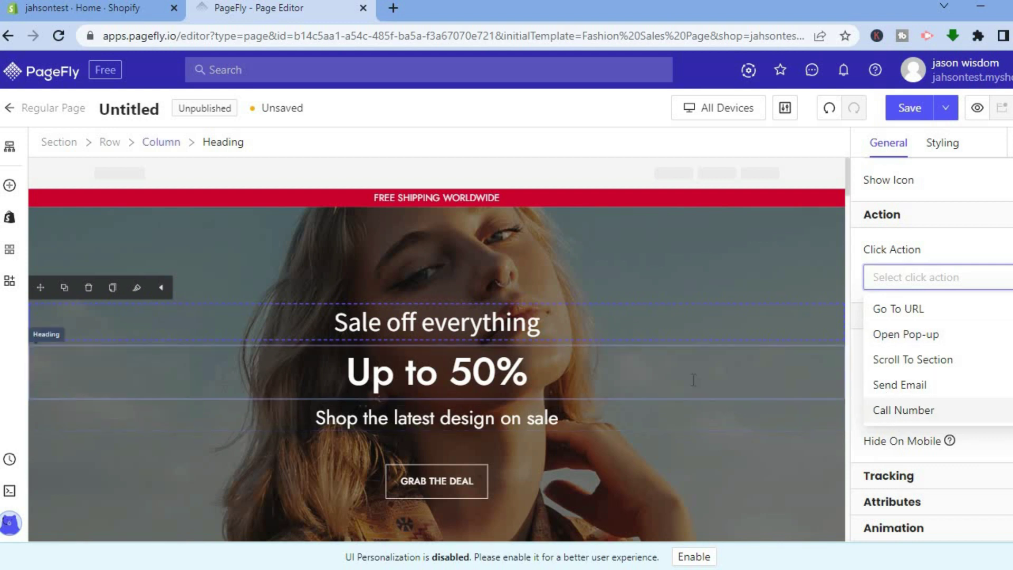
click(693, 380)
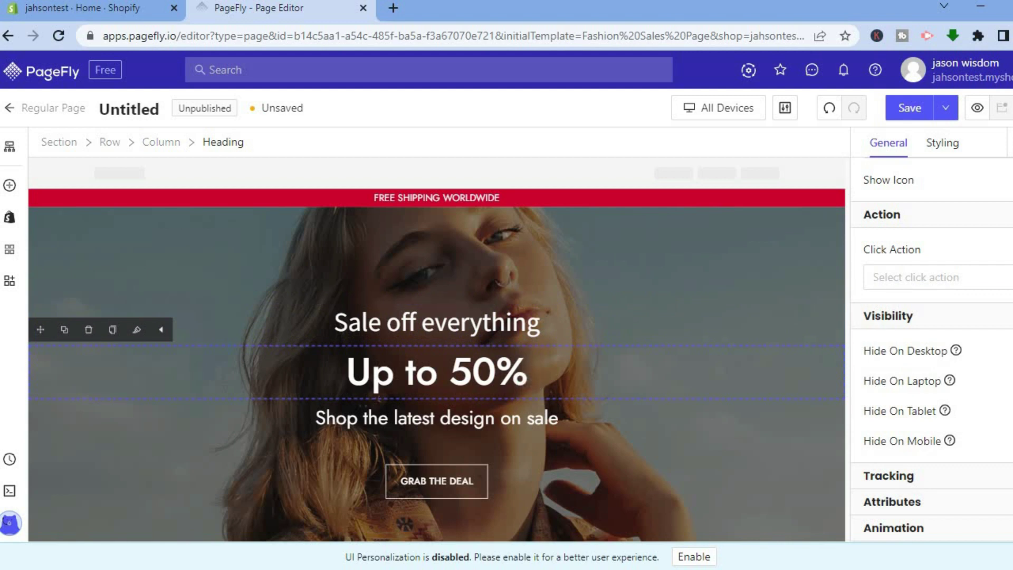
Change the hero button's text from "Grab the deal" to "buy now".
click(441, 488)
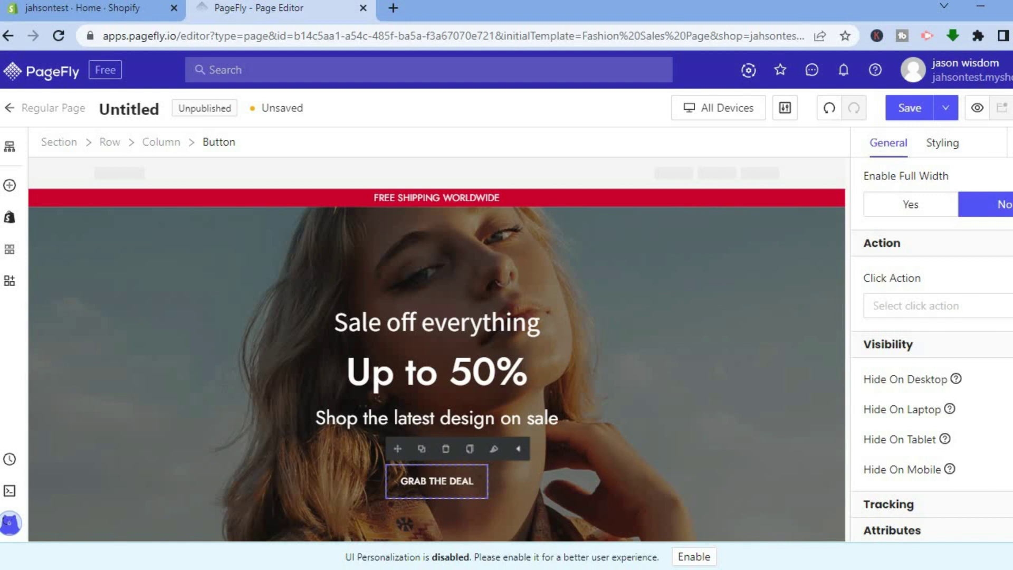
scroll(933, 347, up, 5)
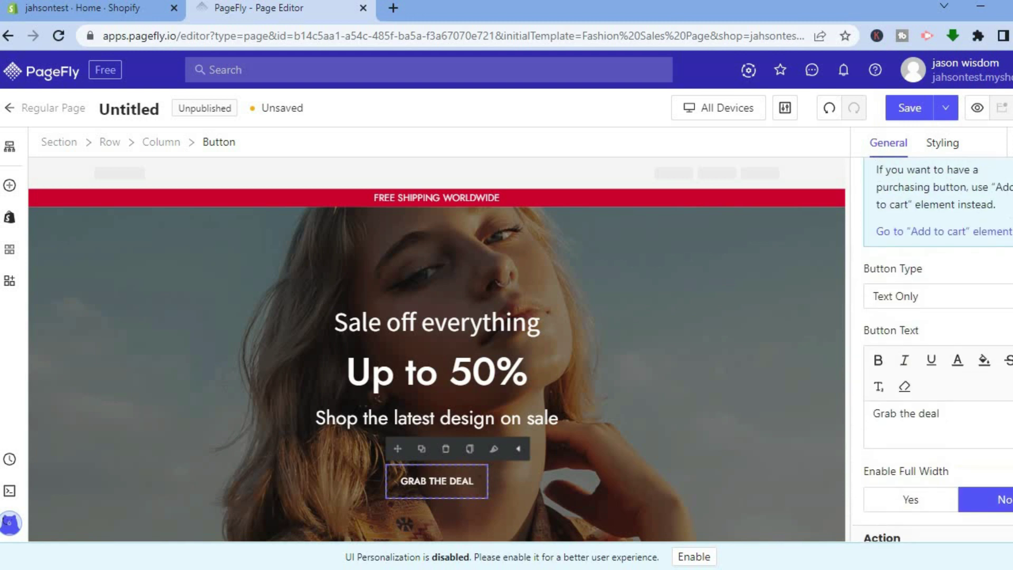
scroll(932, 347, up, 2)
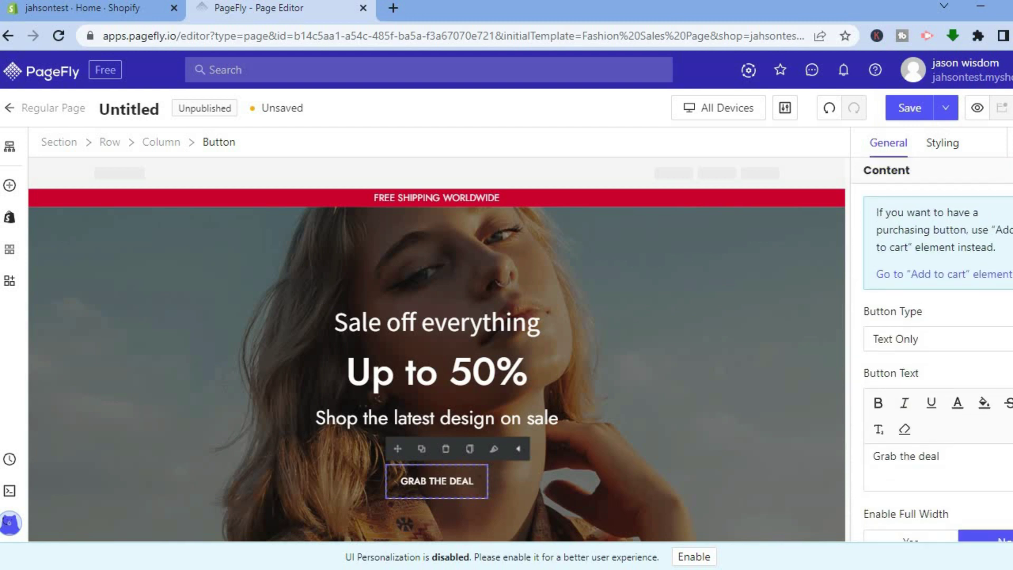
scroll(932, 347, down, 2)
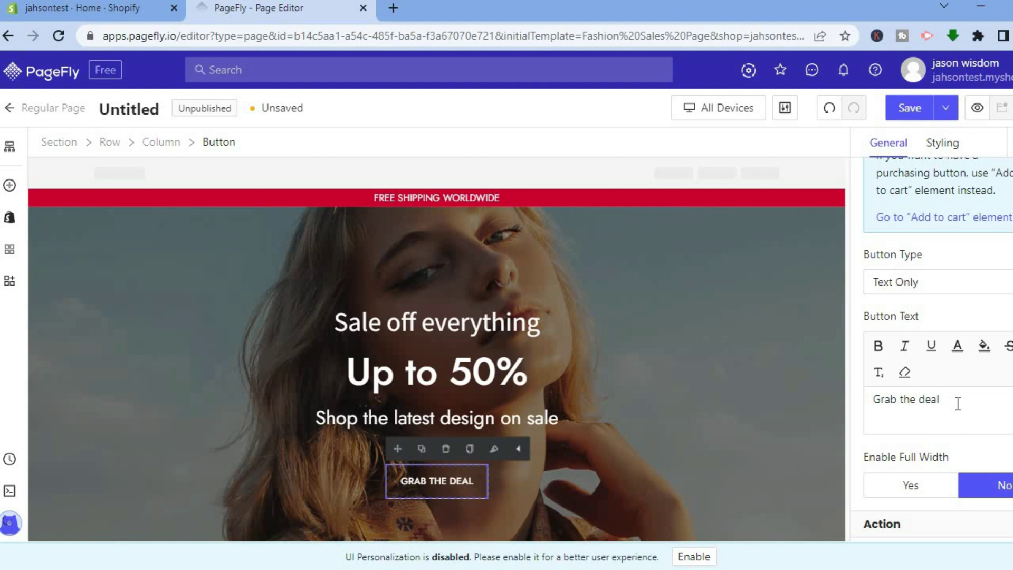
drag(957, 403, 863, 407)
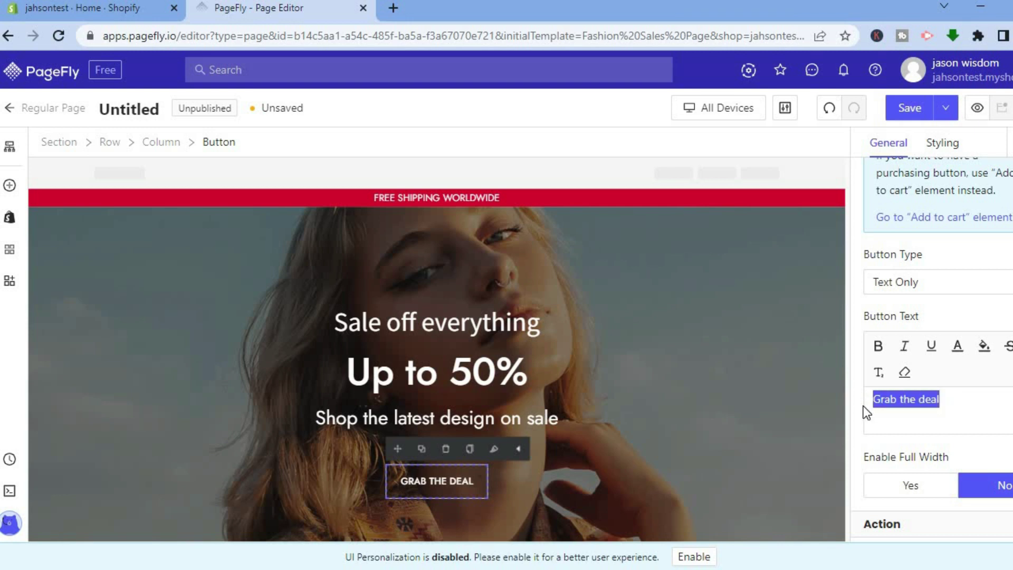
text(bu)
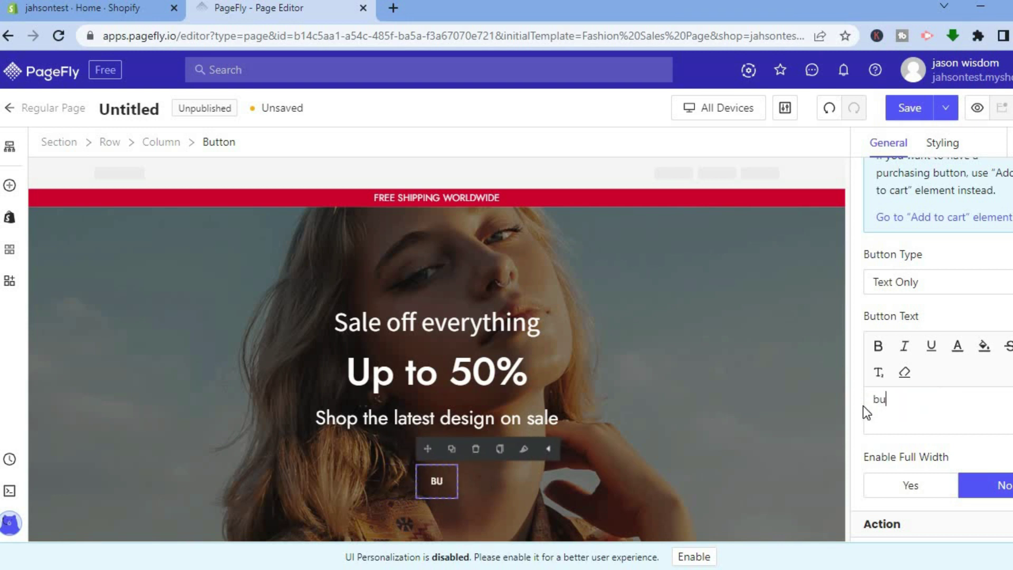
text(y now)
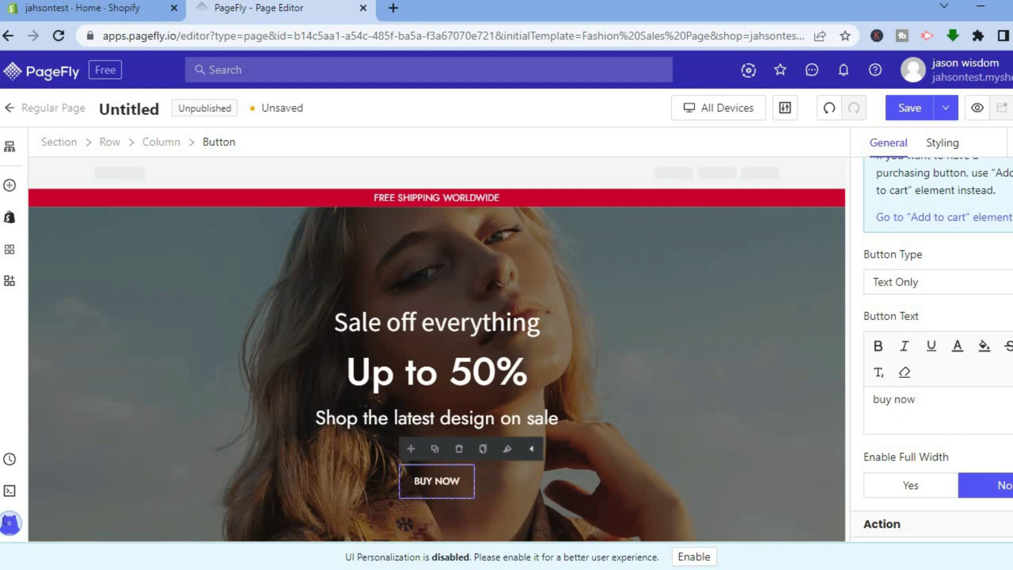
Set the hero button's click action to Go To URL.
scroll(933, 347, down, 1)
scroll(932, 348, down, 4)
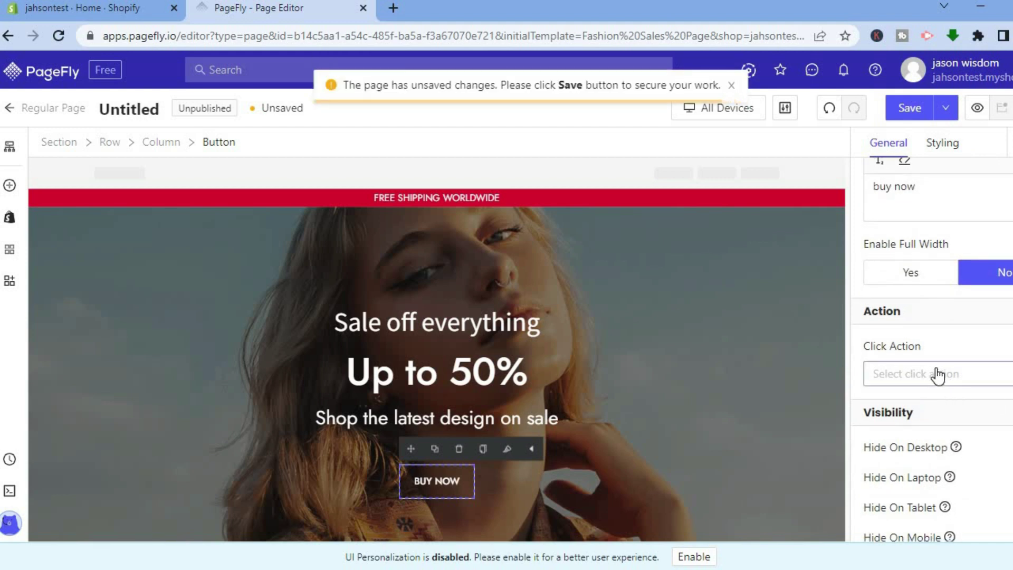
click(937, 374)
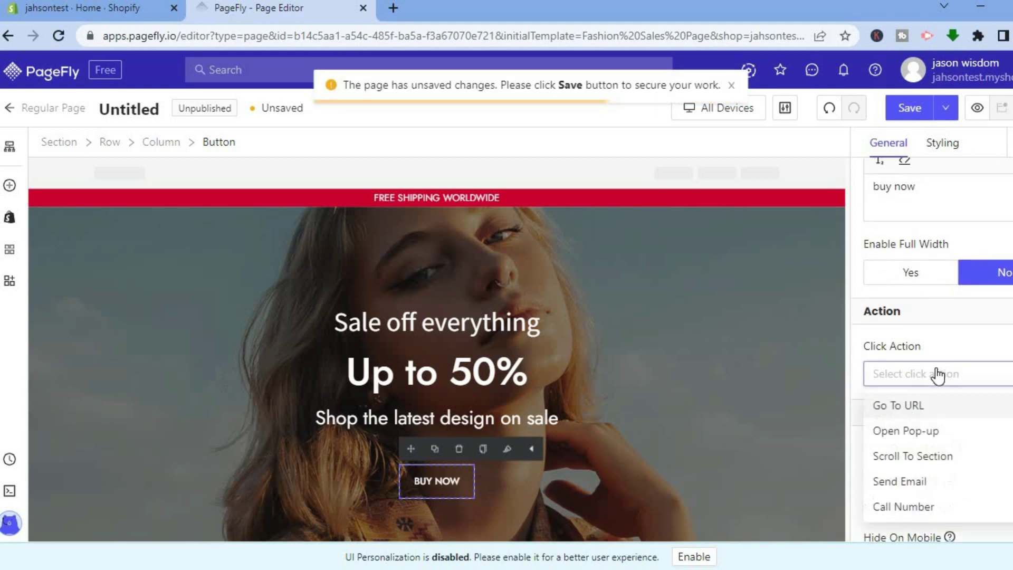
click(929, 404)
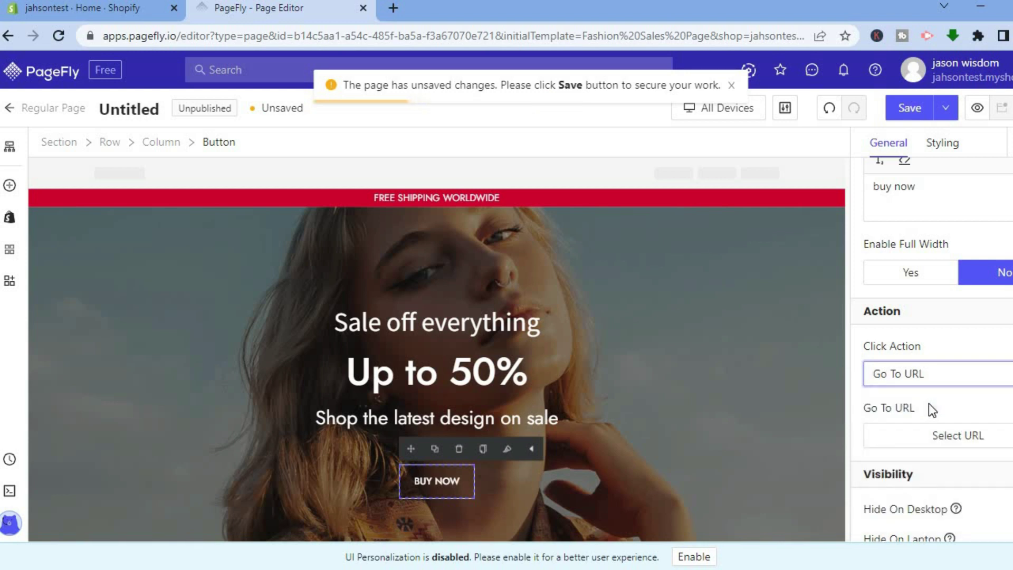
Link the hero button to the "Projector with WiFi and Bluetooth, 5G WiFi Native 1080P Movie Projector" product.
scroll(931, 348, down, 3)
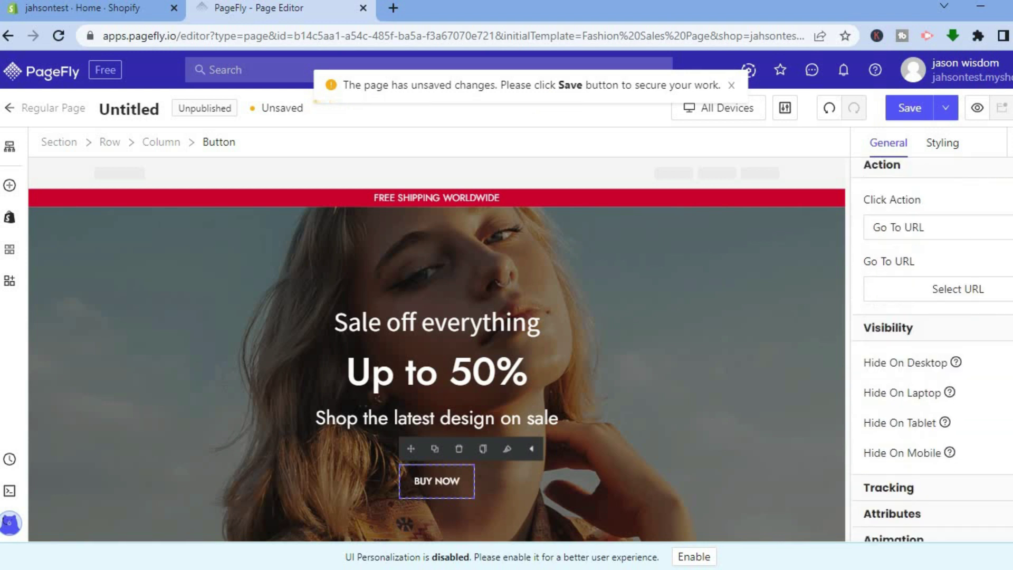
click(952, 290)
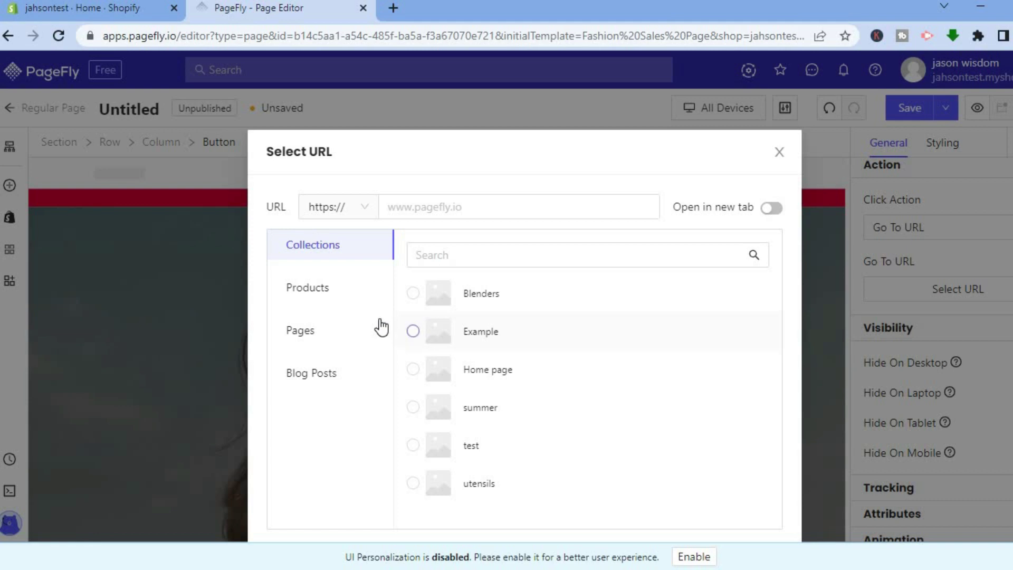
click(333, 299)
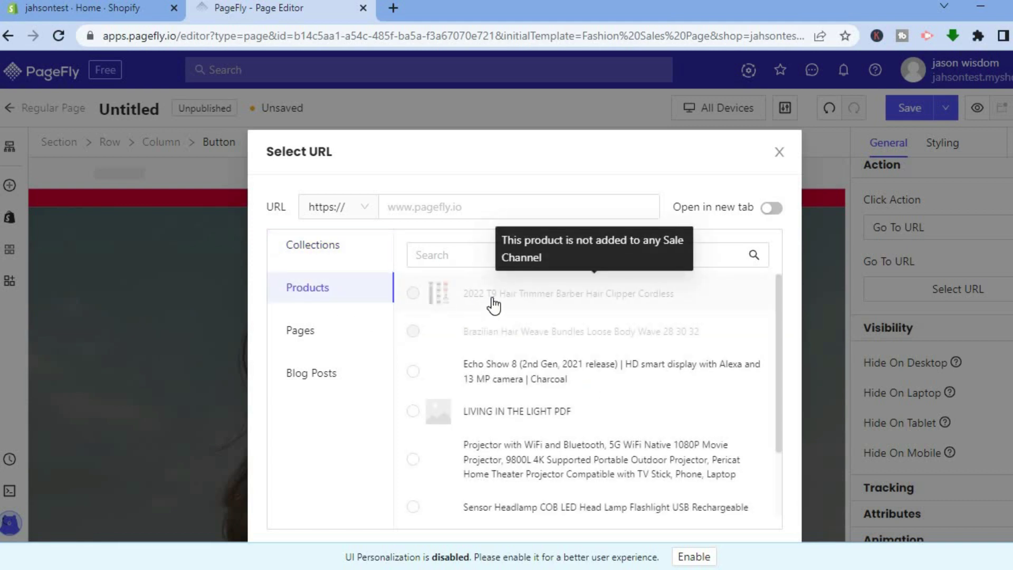
drag(776, 319, 776, 395)
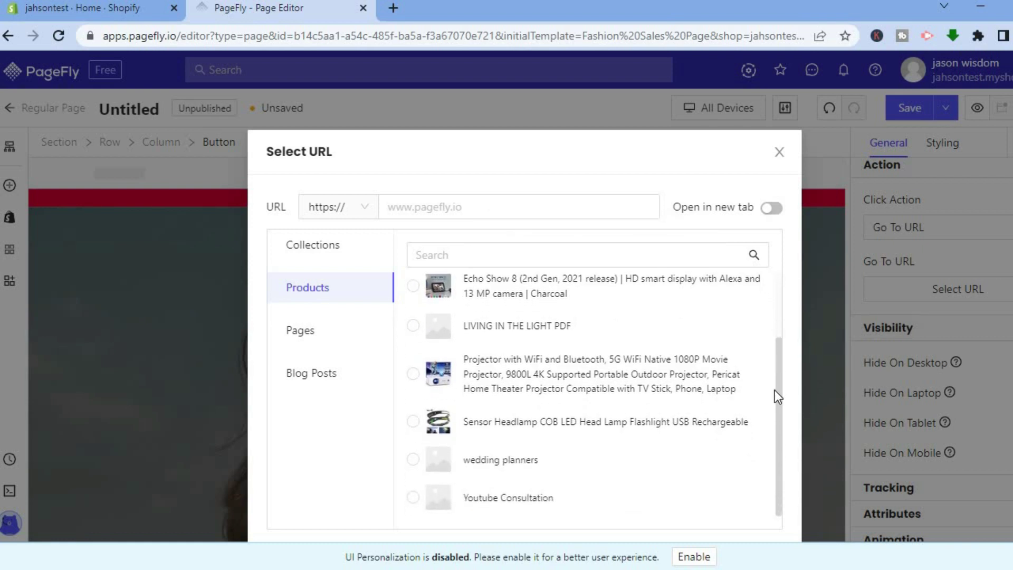
click(413, 373)
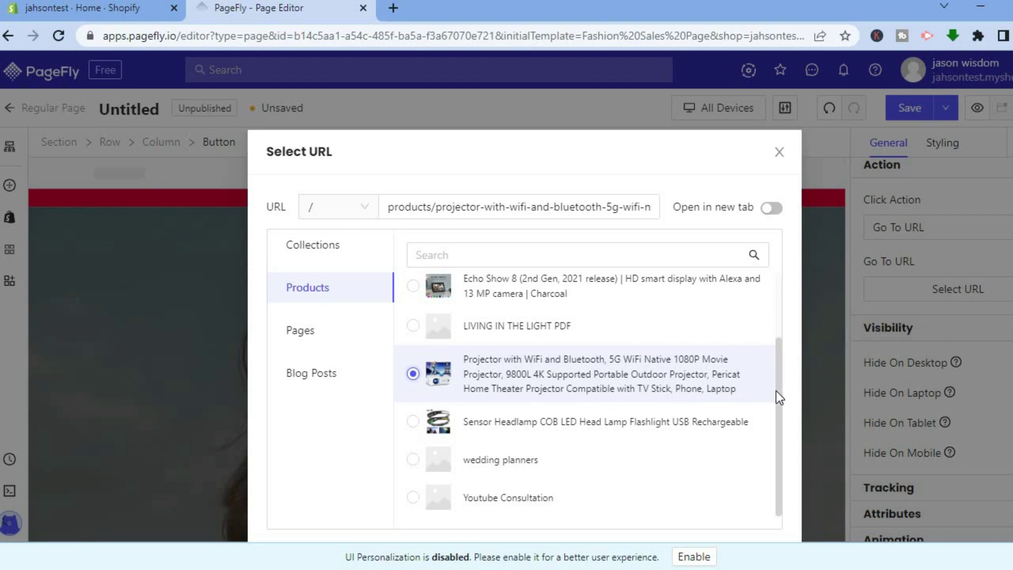
drag(775, 400, 777, 453)
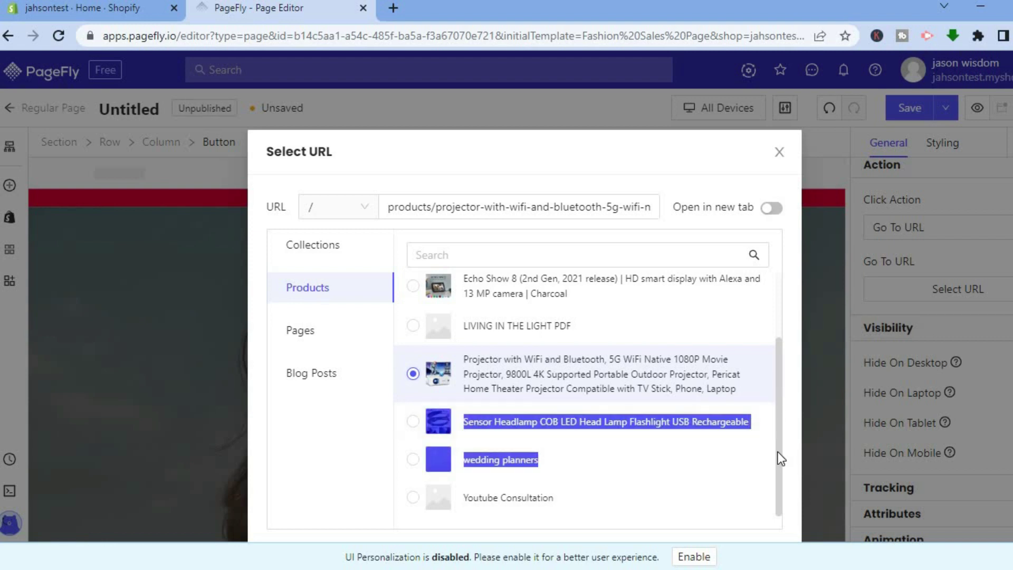
click(786, 322)
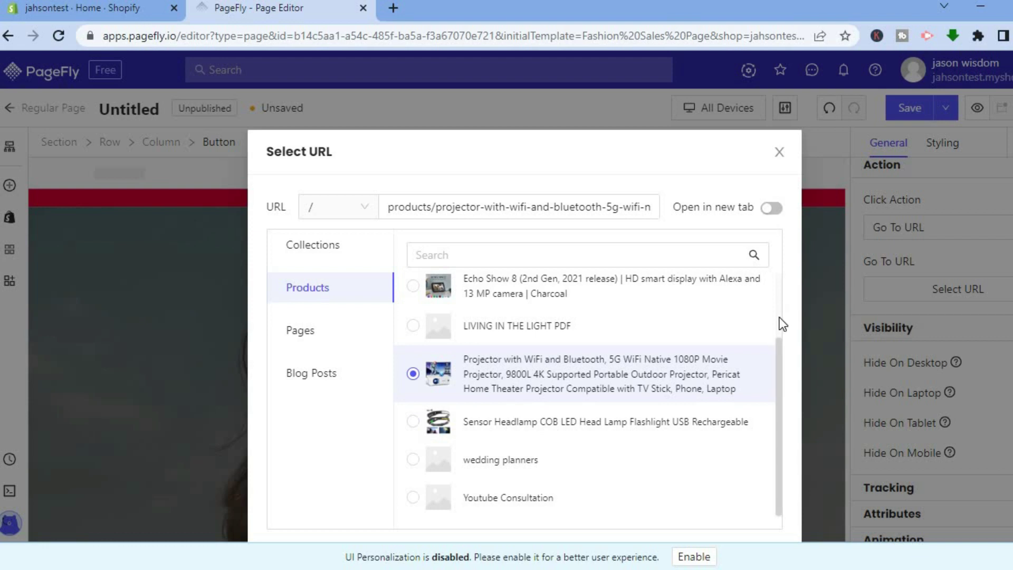
Set the hero "buy now" button's background color to Color 6.
click(947, 144)
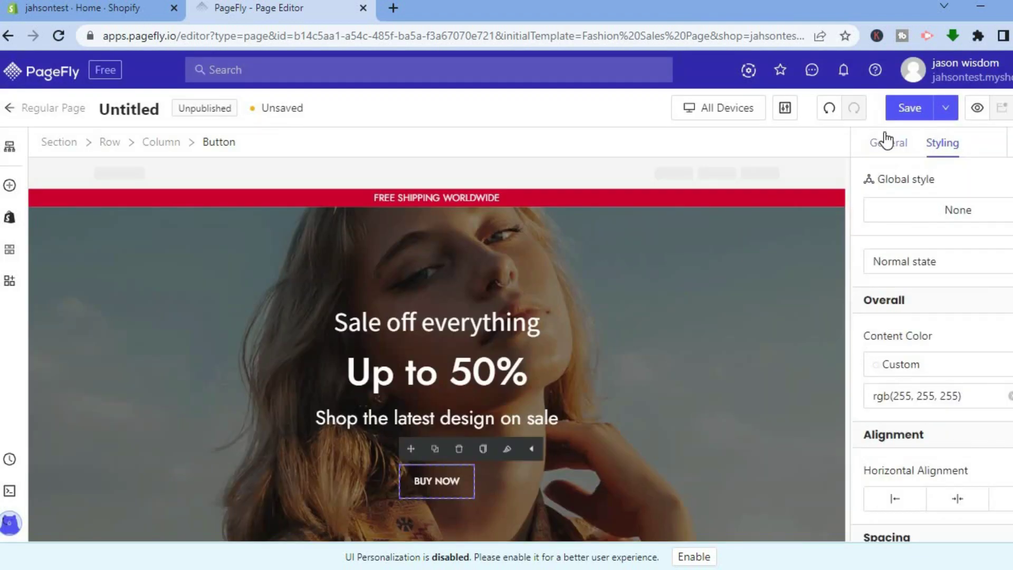
click(888, 140)
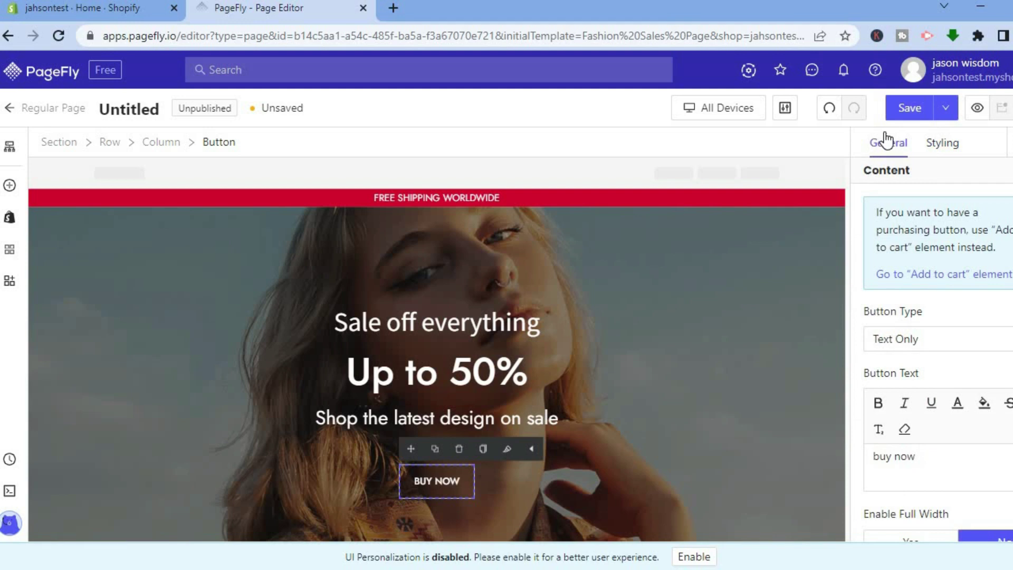
click(938, 150)
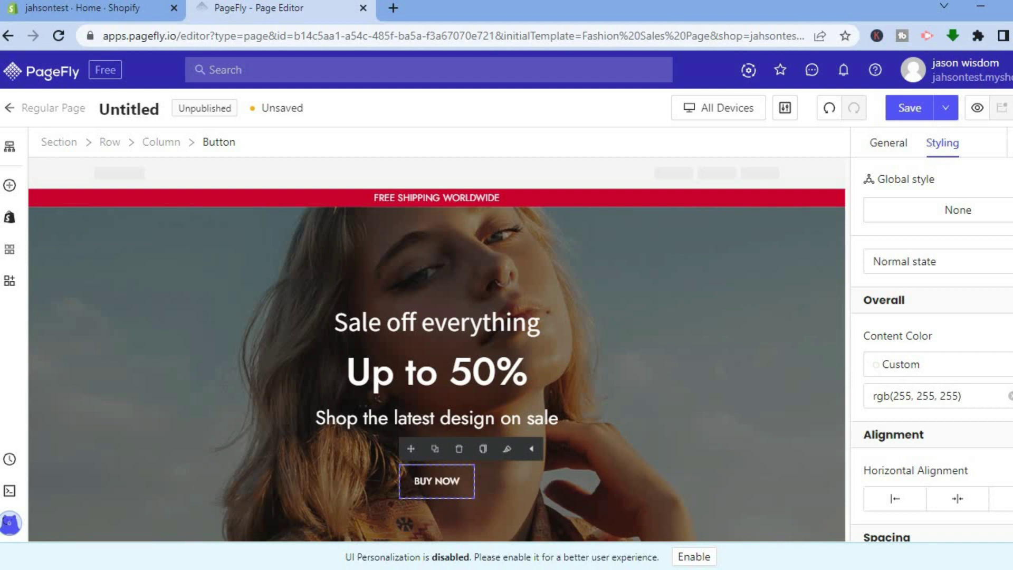
scroll(931, 354, down, 4)
scroll(931, 353, down, 10)
scroll(931, 354, down, 2)
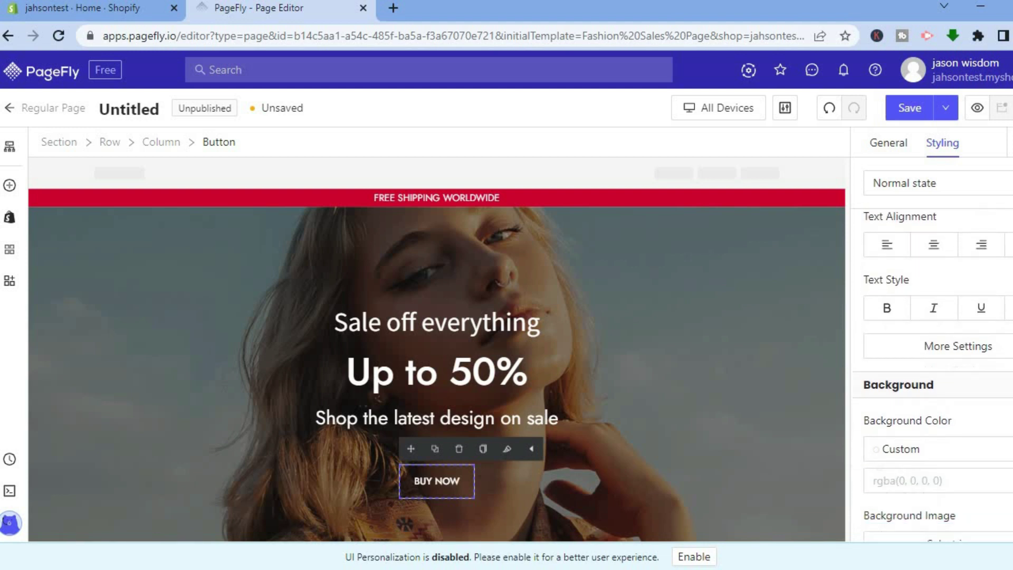
scroll(952, 403, down, 2)
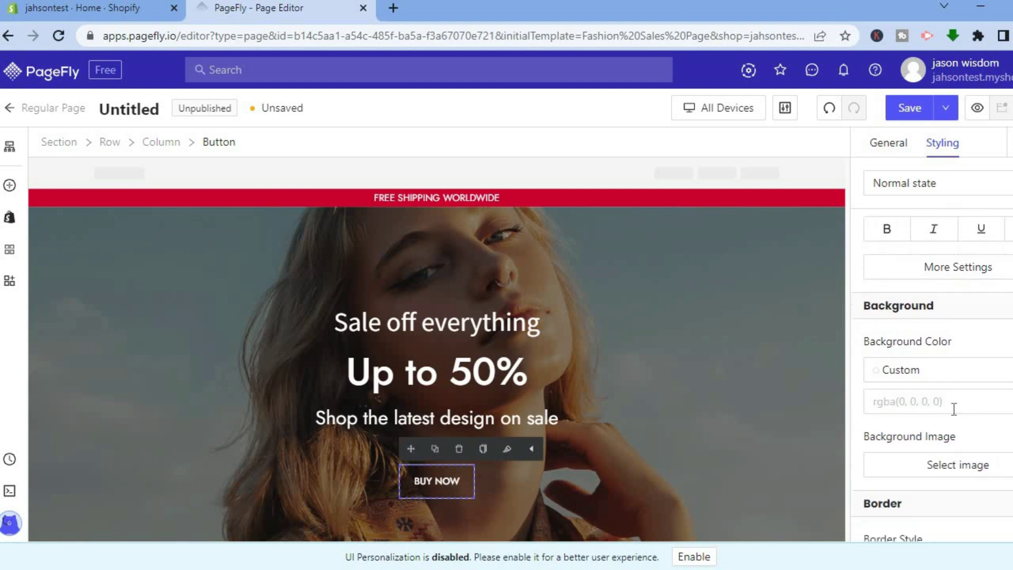
click(950, 376)
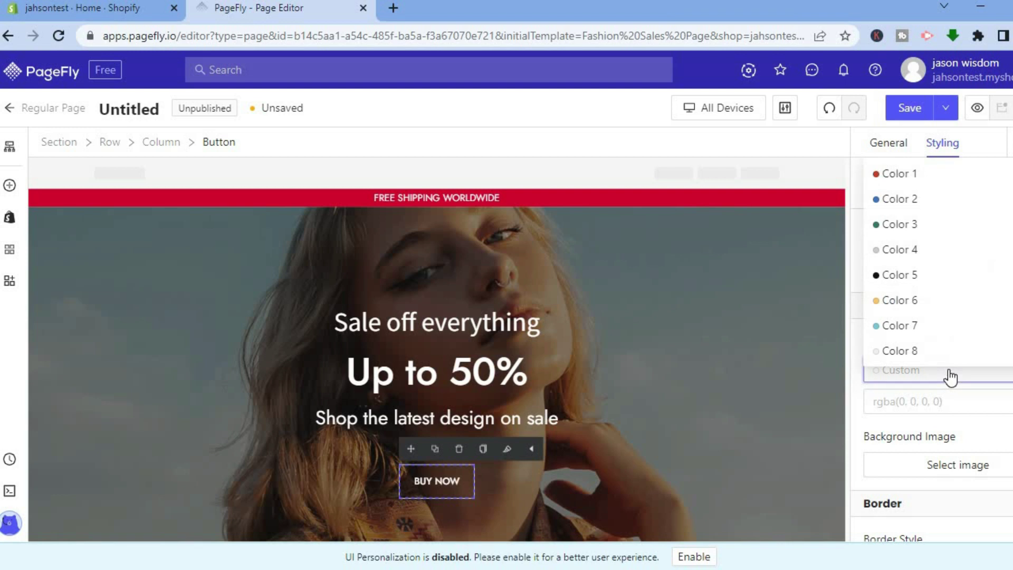
click(900, 301)
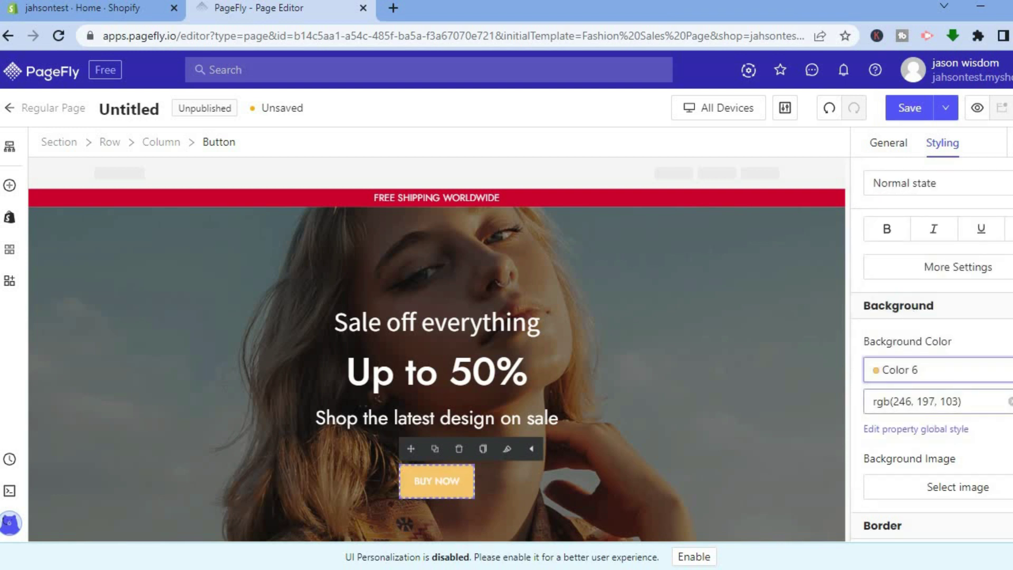
scroll(1002, 402, down, 1)
scroll(937, 369, down, 2)
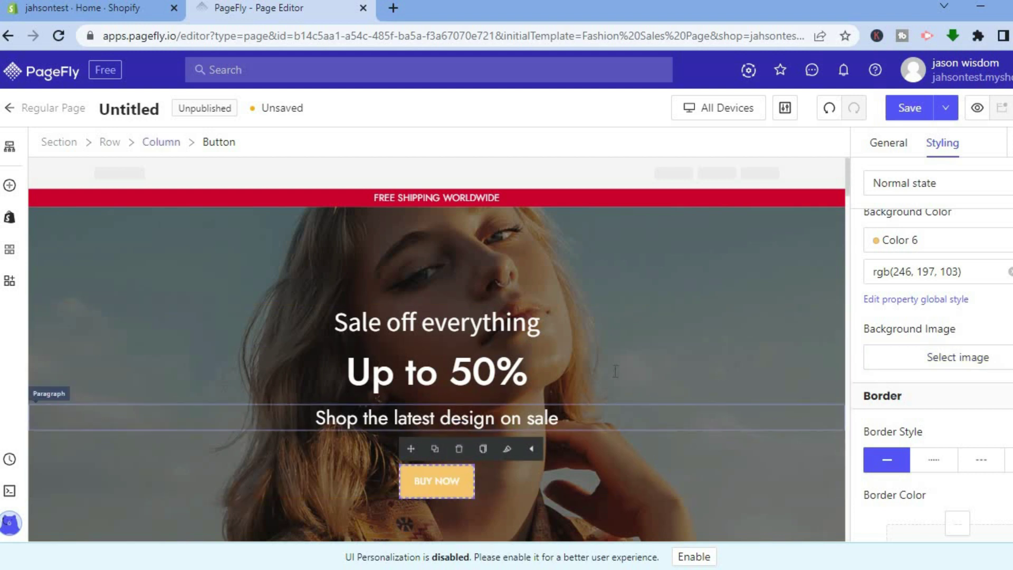
Review the stored images available for the hero section's background without replacing the current one.
click(684, 265)
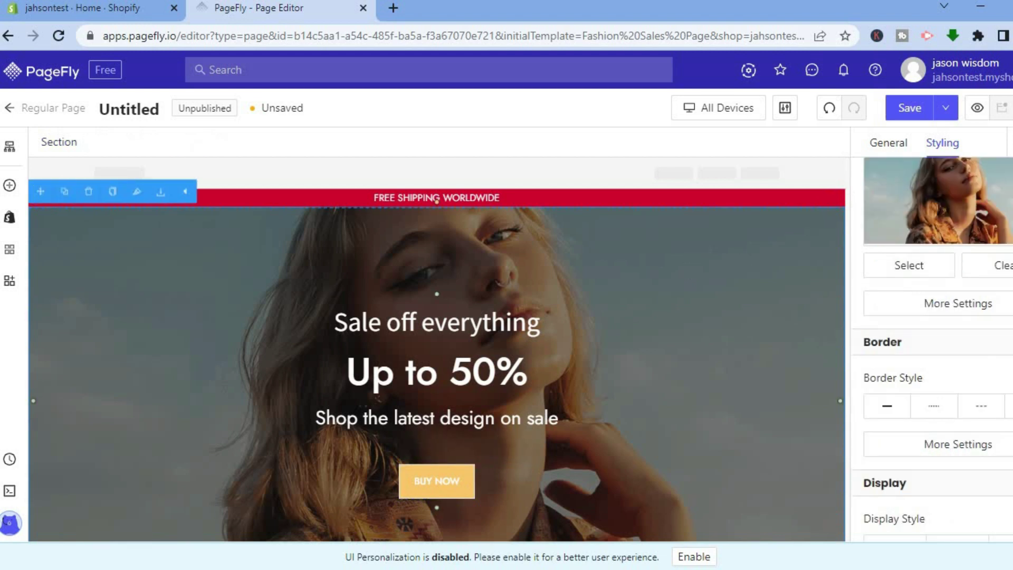
scroll(932, 348, up, 6)
scroll(932, 348, down, 4)
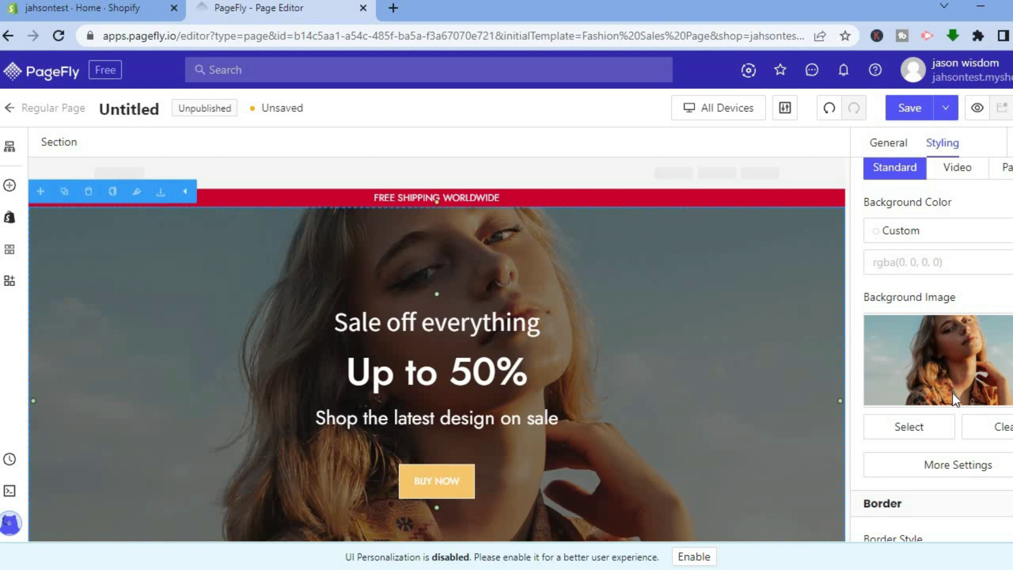
click(920, 428)
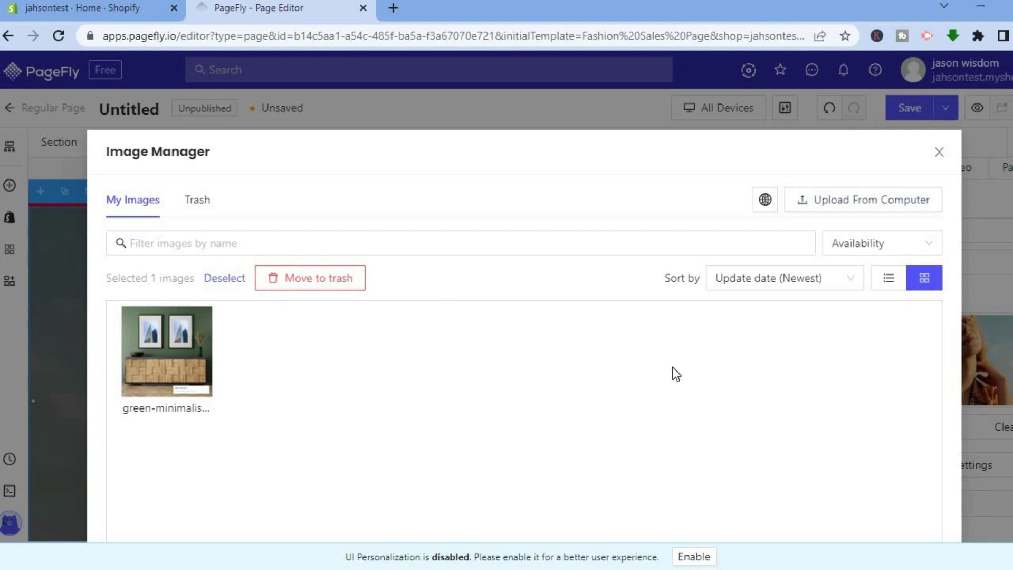
click(933, 155)
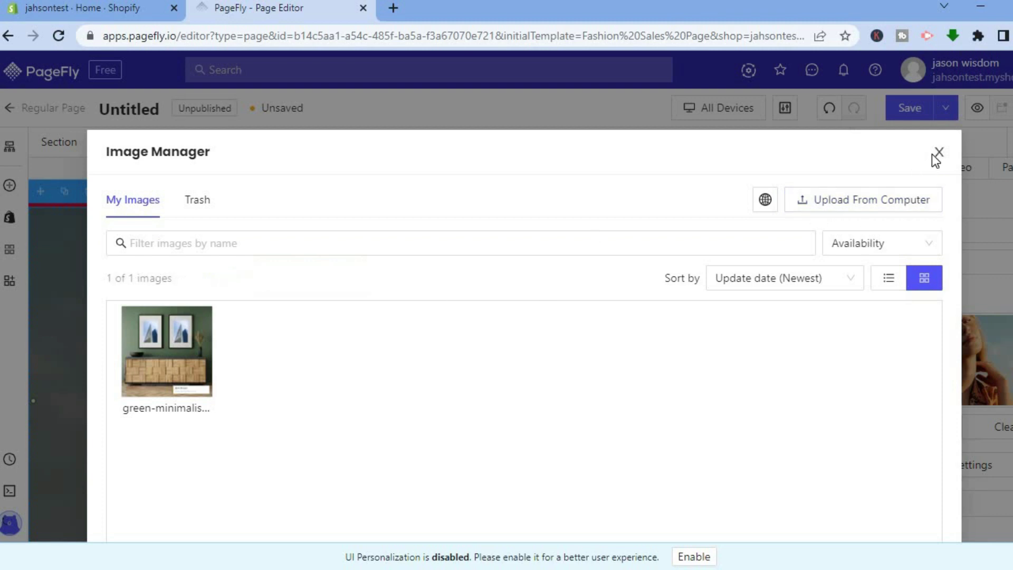
click(937, 154)
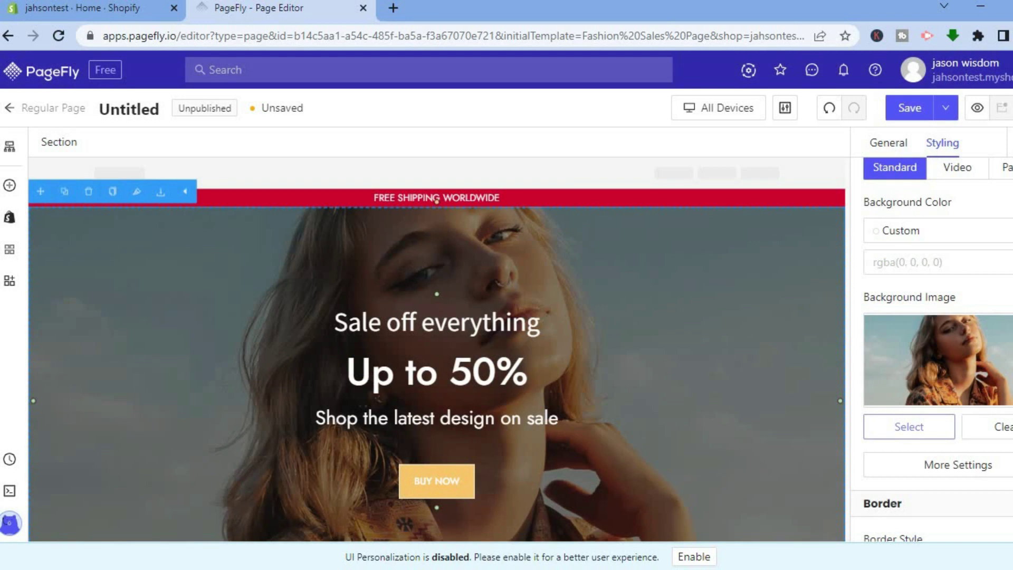
Try the Contain and Cover background sizes on the hero section's image.
scroll(964, 409, down, 2)
click(964, 409)
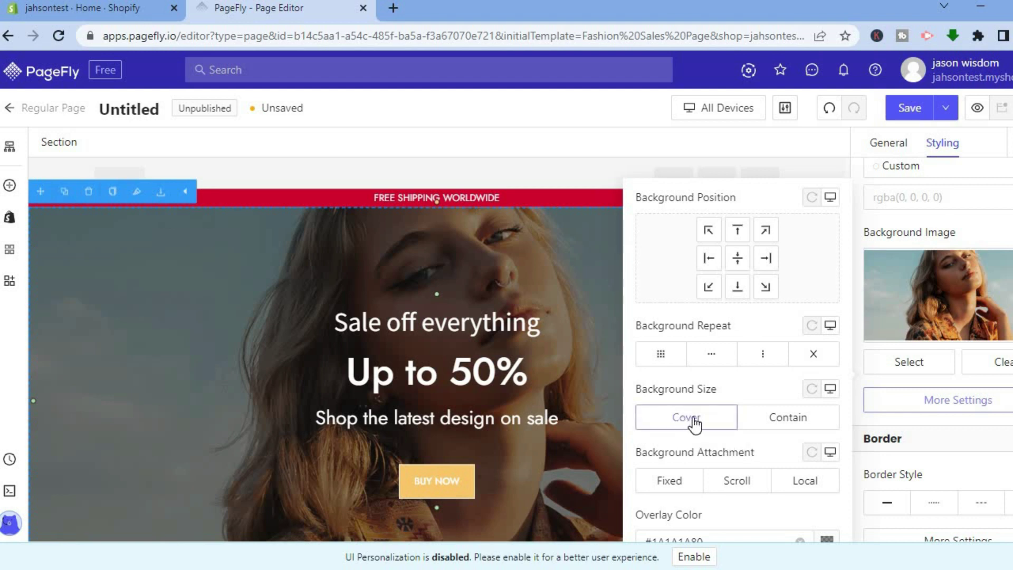
click(780, 420)
click(697, 428)
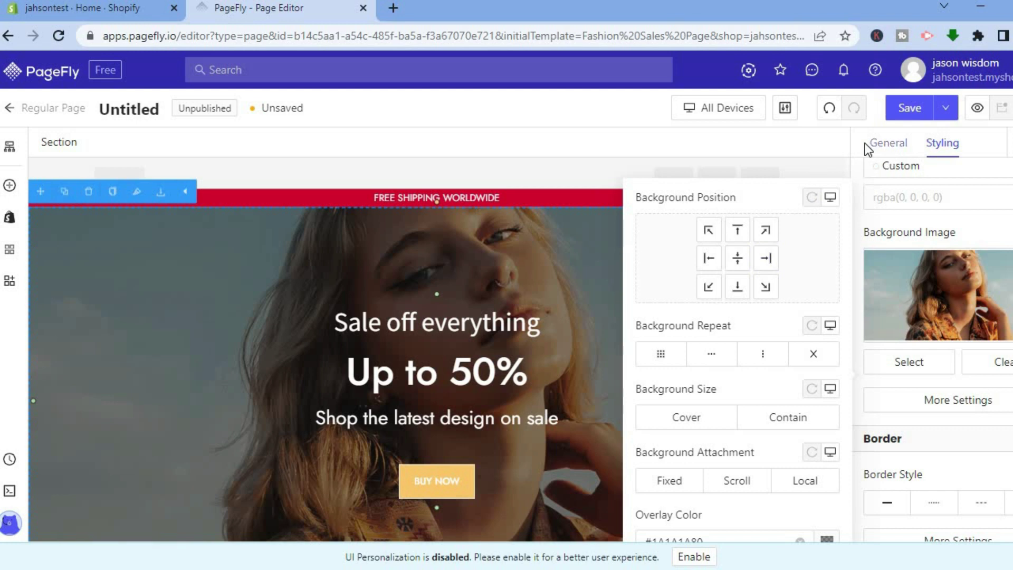
click(790, 135)
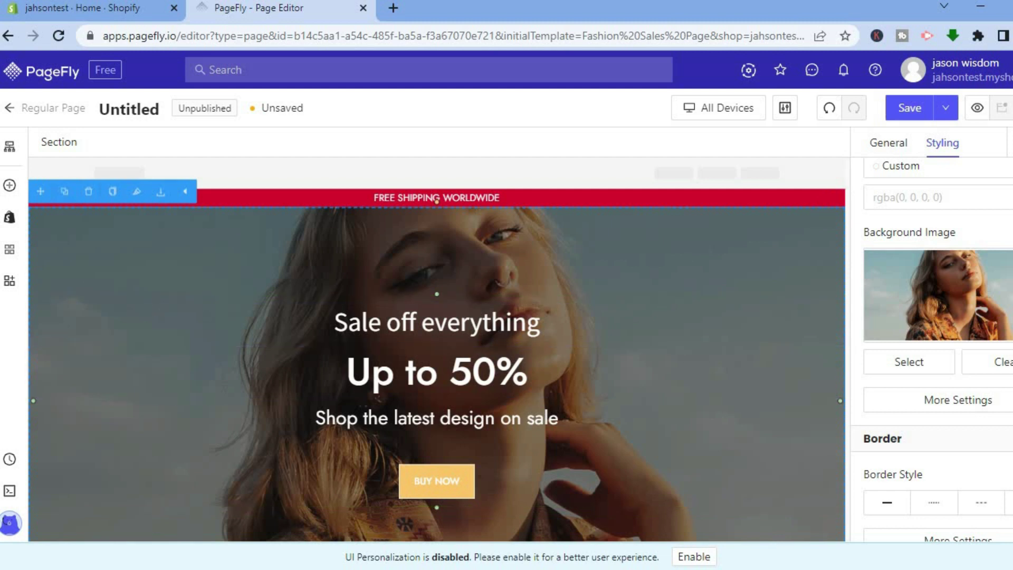
Delete the wide lower "$5 & under" column in the Same Price Categories section, along with its emptied row.
scroll(934, 343, down, 5)
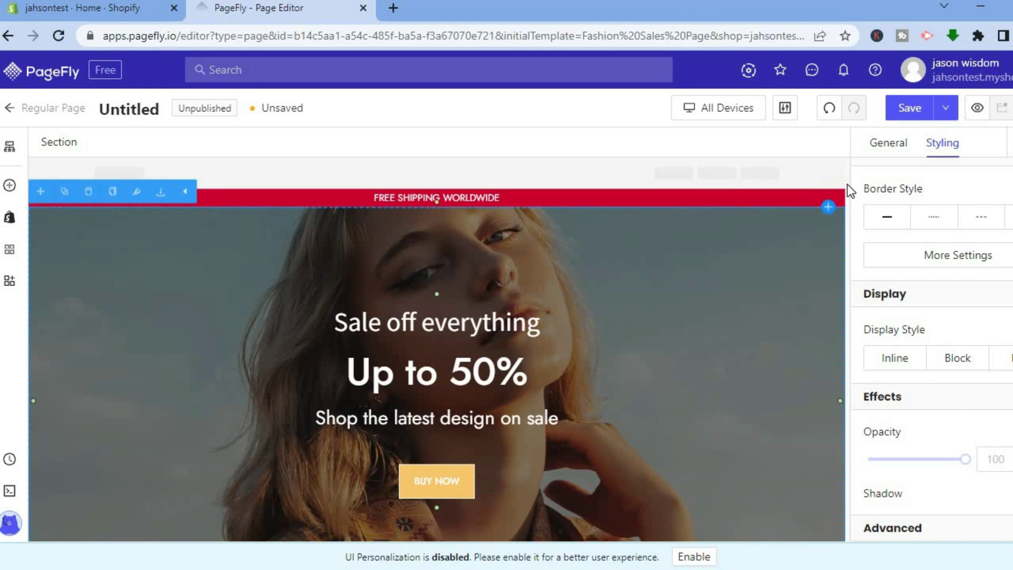
drag(848, 188, 848, 289)
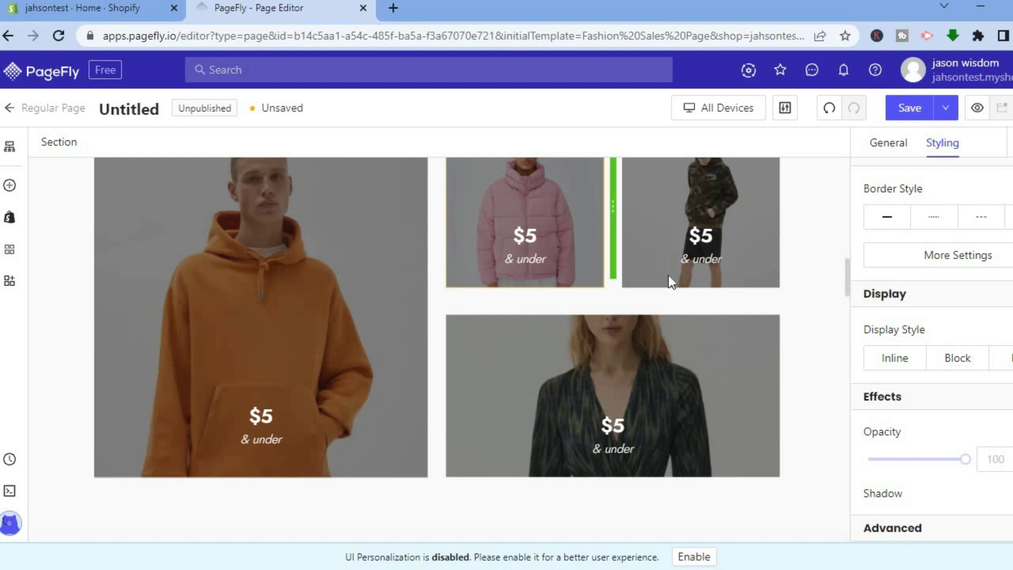
click(740, 407)
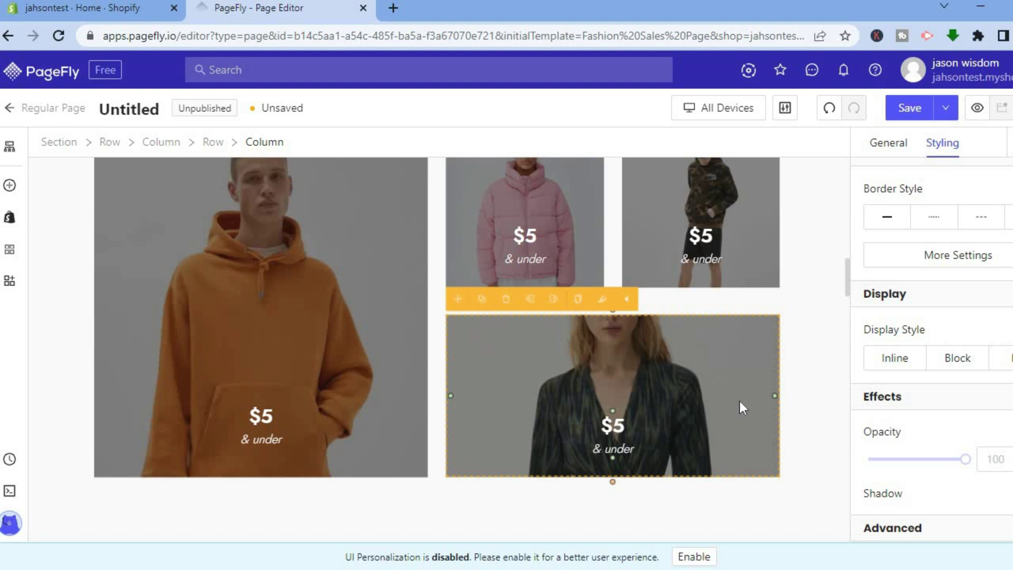
click(505, 298)
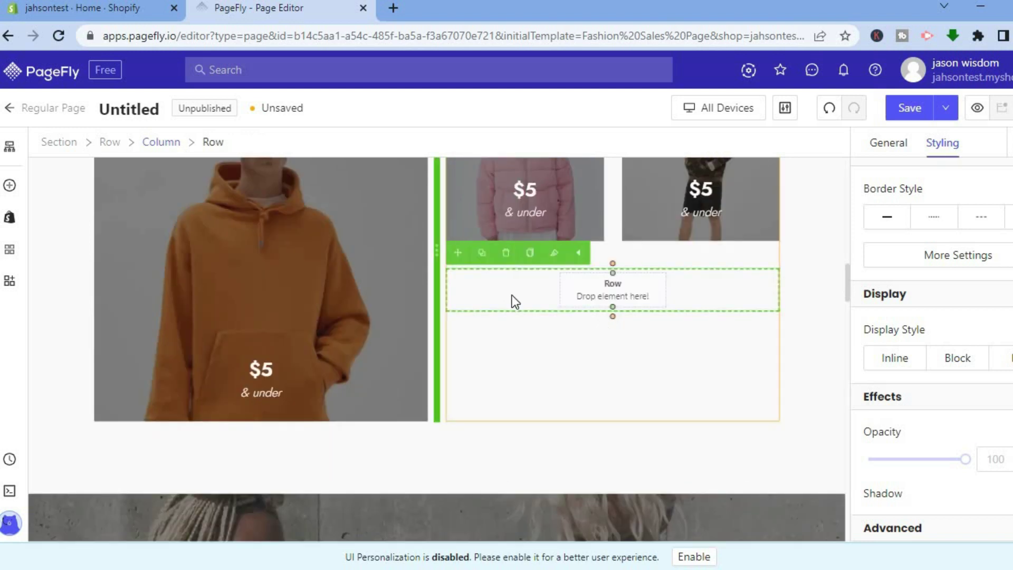
click(507, 257)
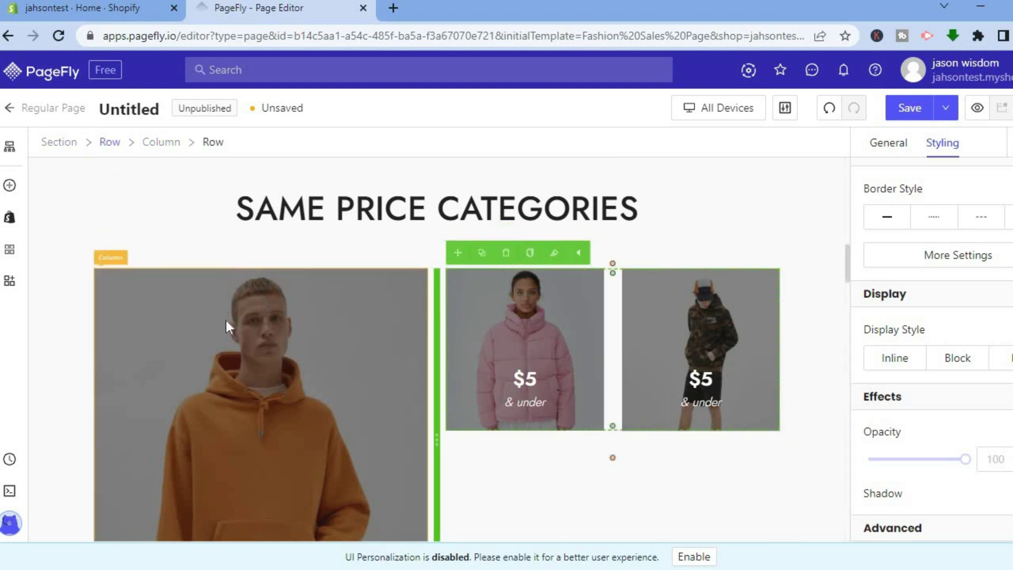
click(10, 187)
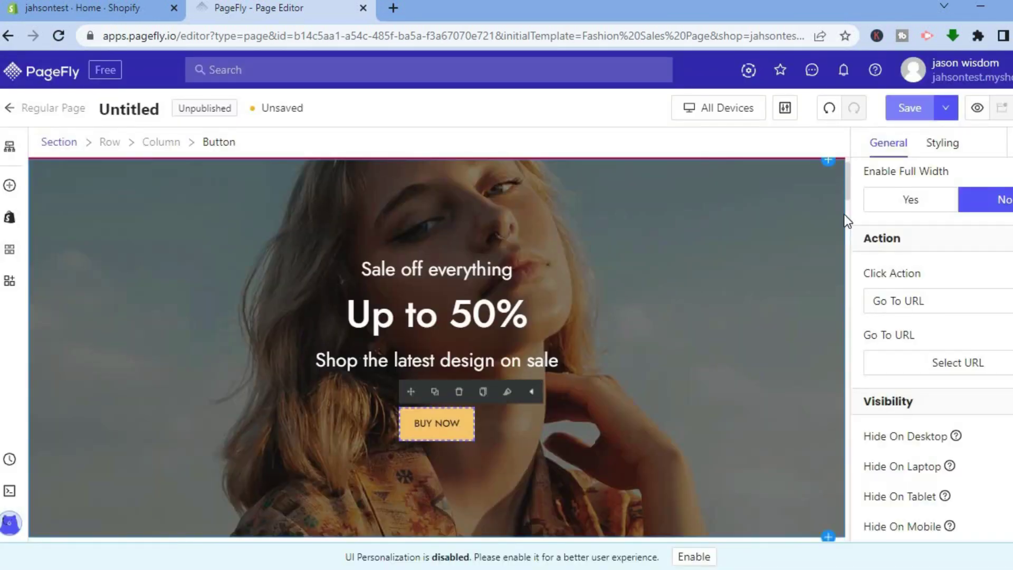
click(844, 215)
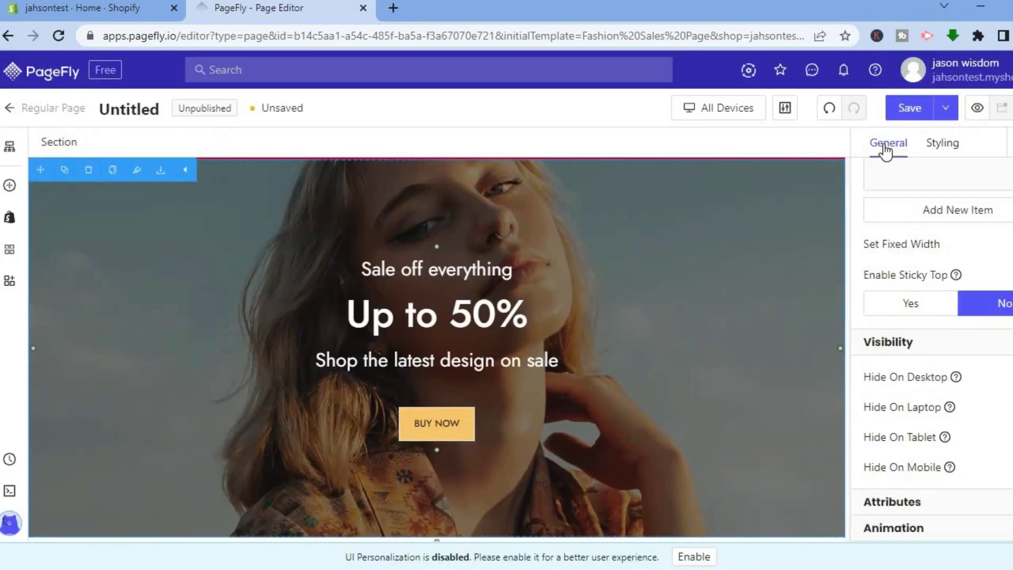
Save the page with the title "landing page", acknowledging the save notice.
click(901, 111)
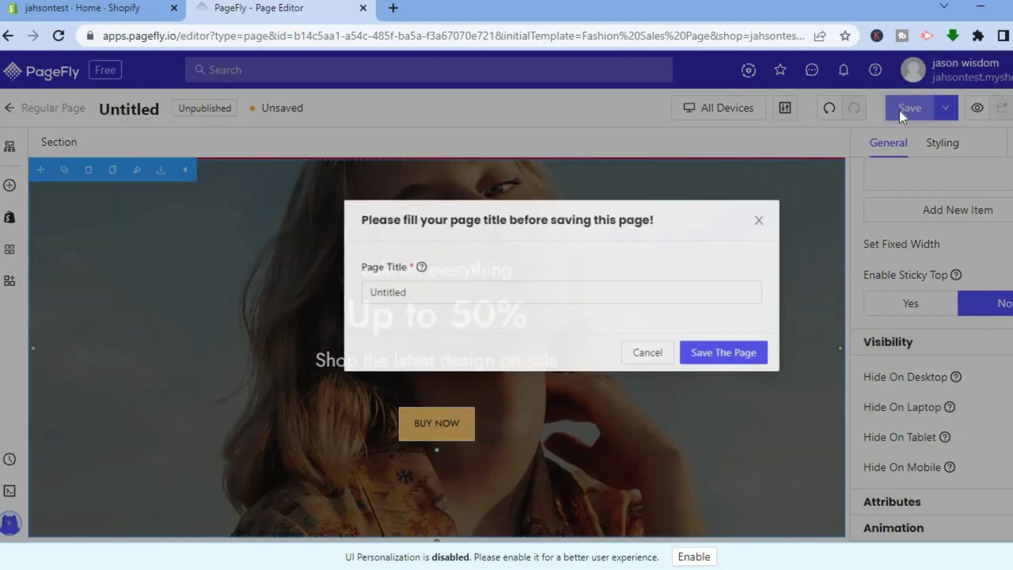
click(403, 311)
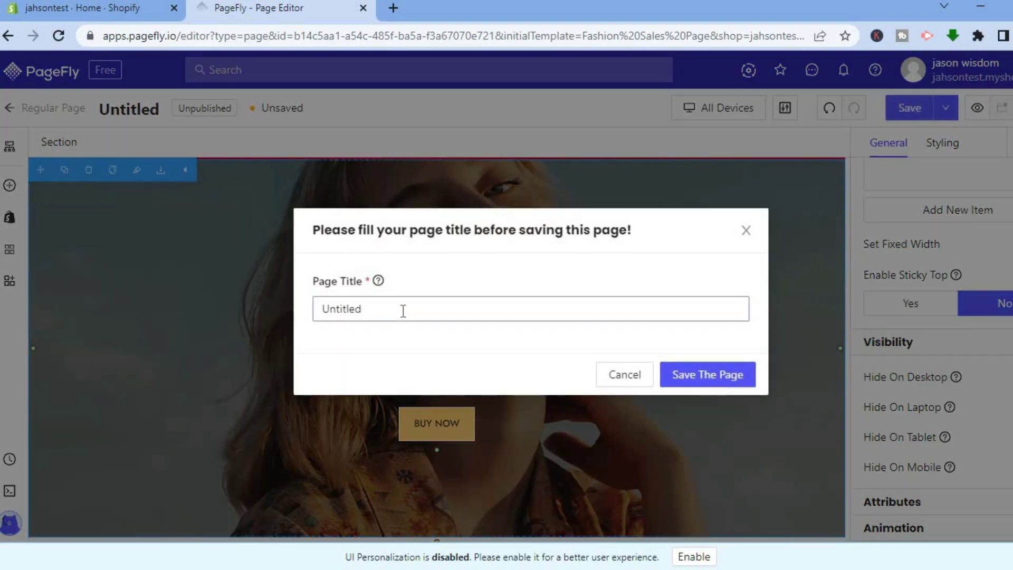
drag(403, 311, 245, 309)
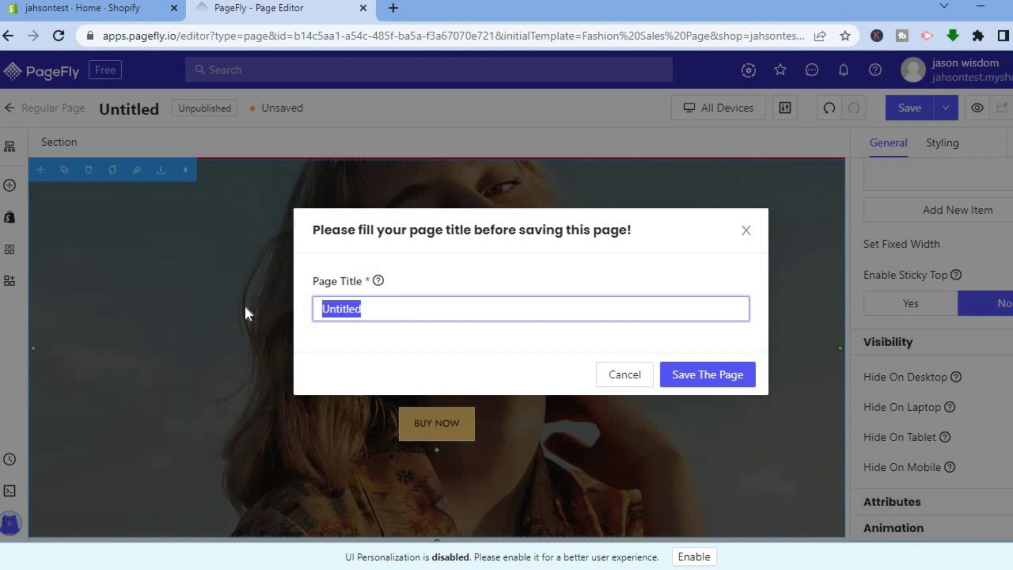
key(BackSpace)
text(Iam)
key(BackSpace)
text(m)
key(BackSpace)
text(nding page)
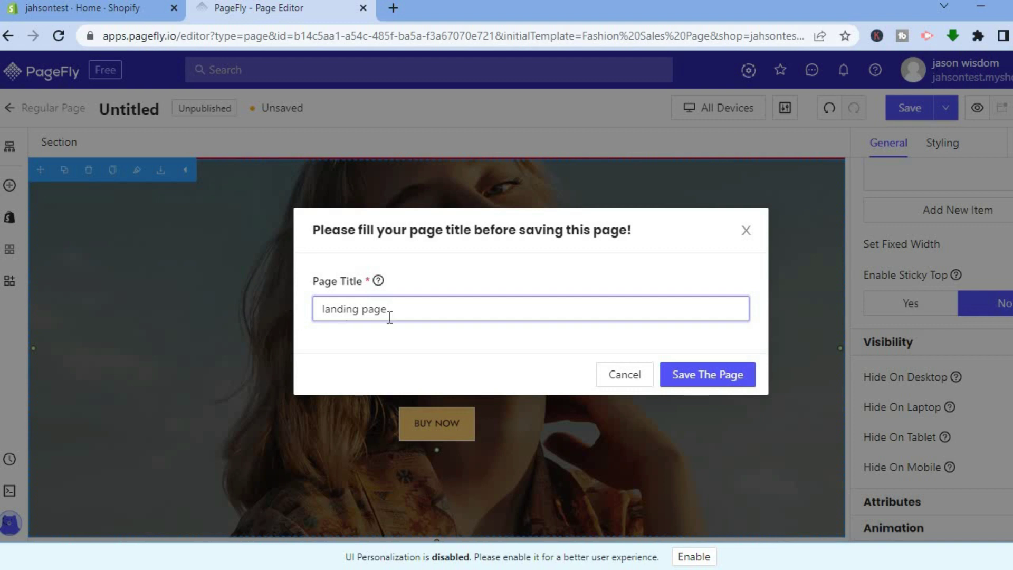
click(682, 376)
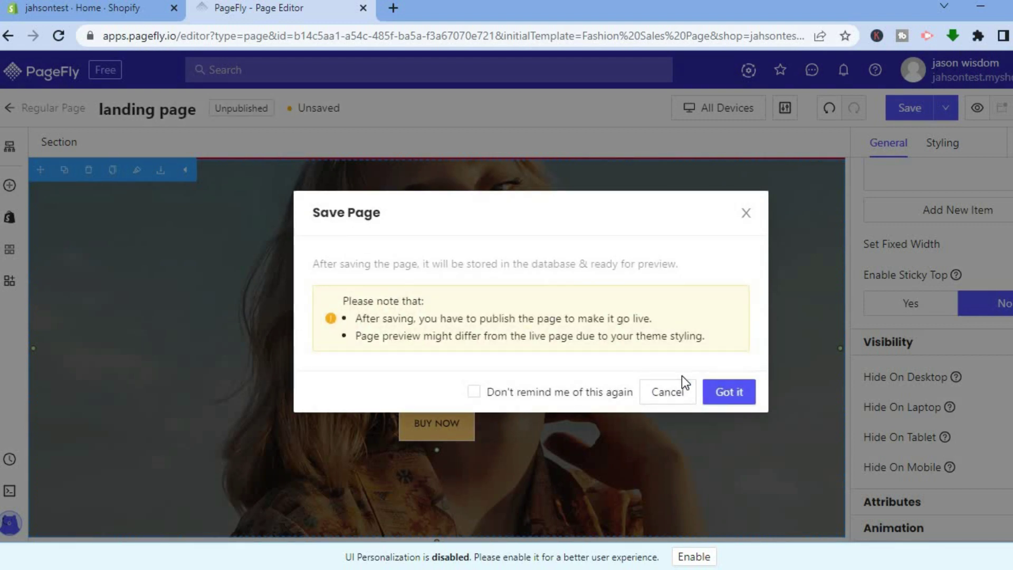
click(728, 393)
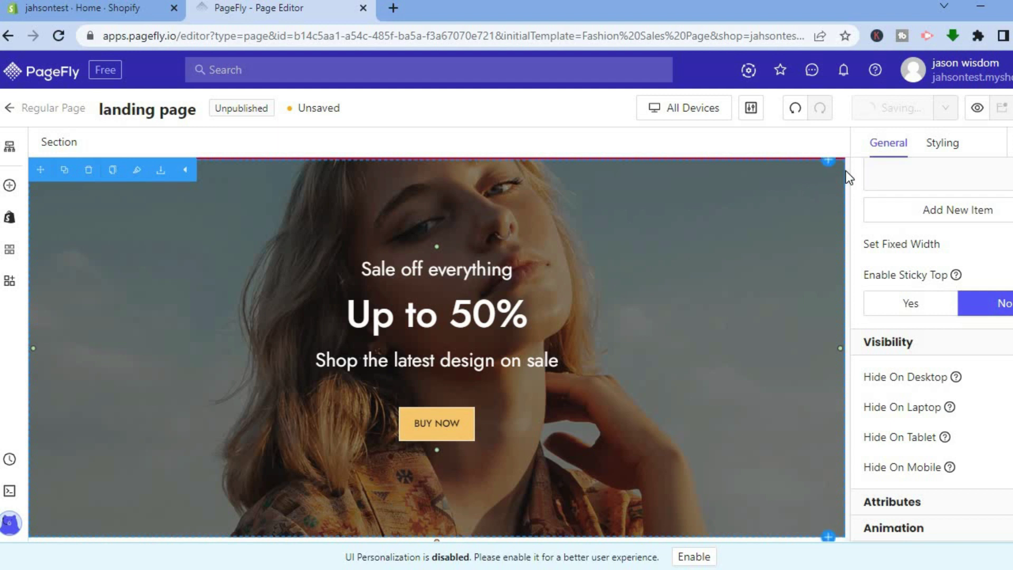
Remove the wide "$5 & under" column below the two smaller ones in the Same Price Categories section, together with its emptied row.
scroll(846, 189, down, 10)
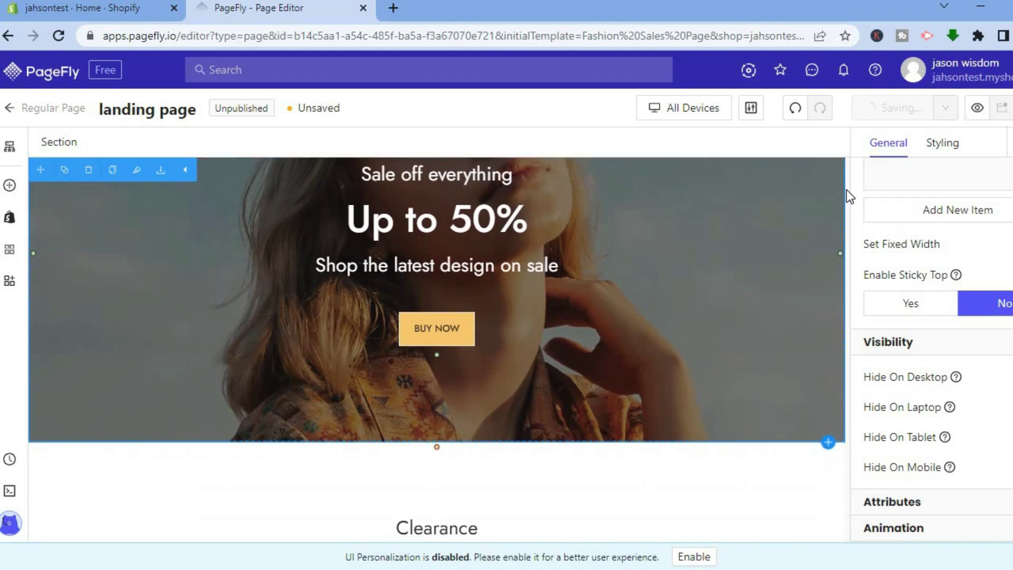
scroll(846, 236, down, 5)
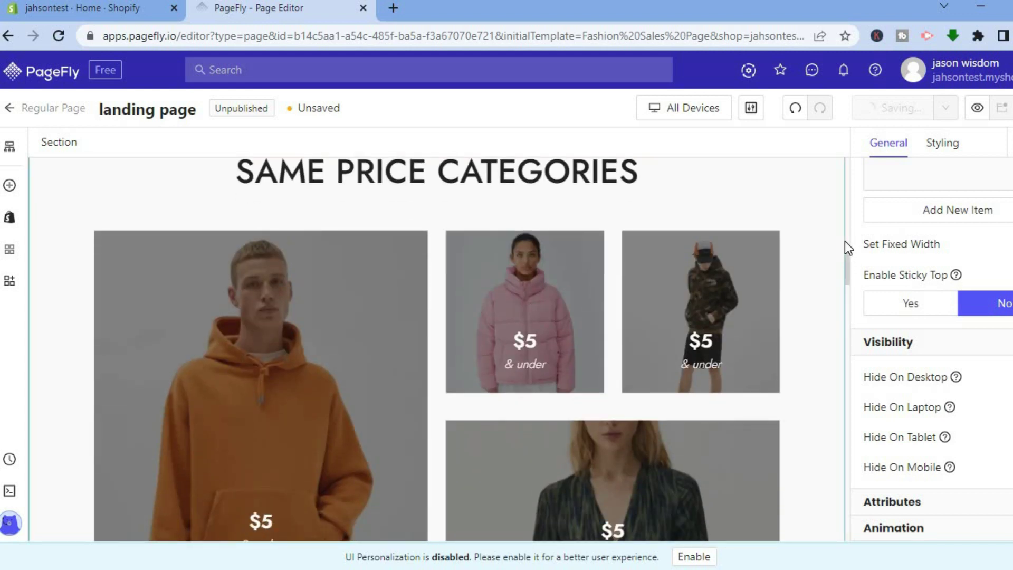
click(849, 256)
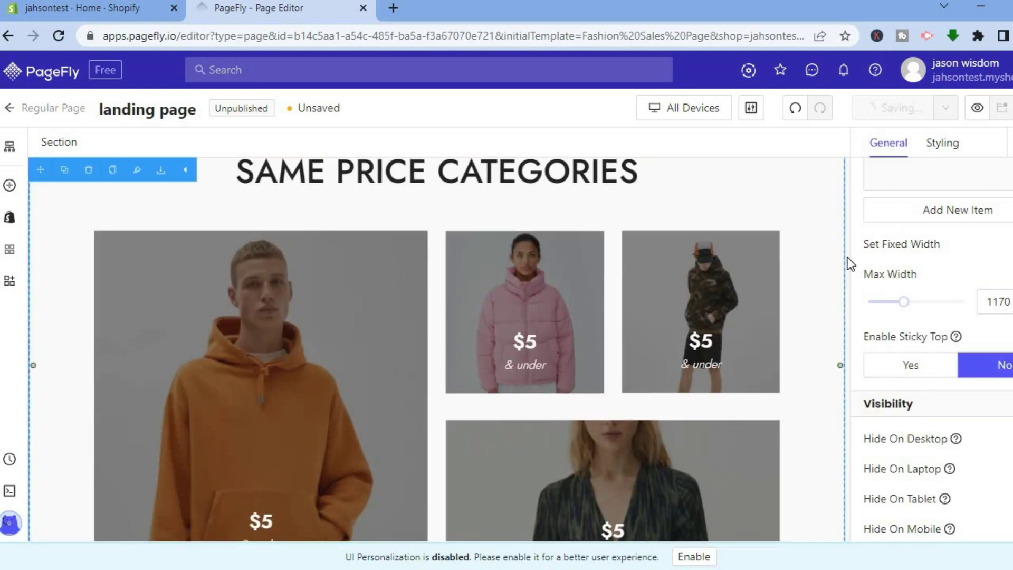
scroll(846, 261, down, 3)
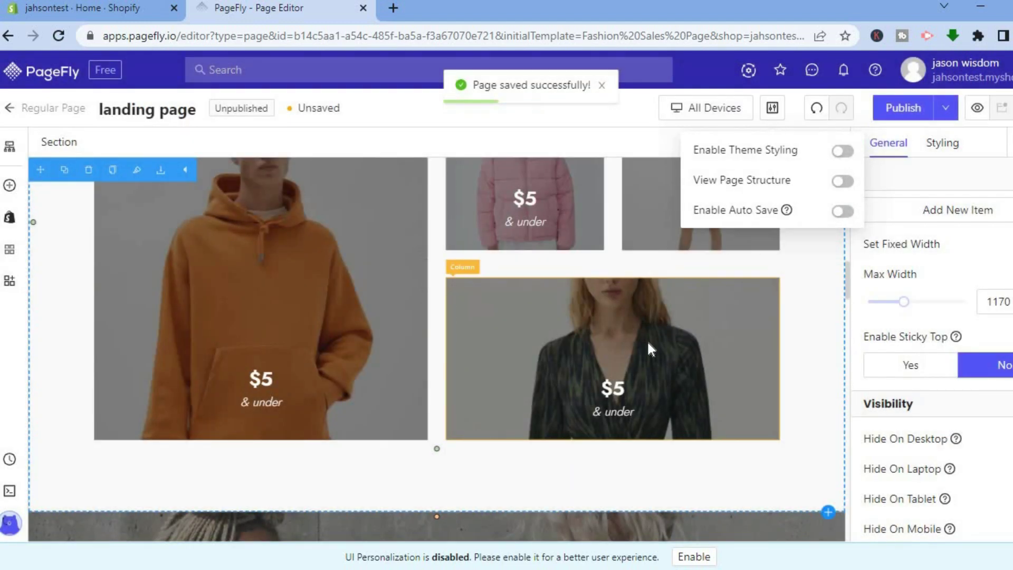
click(648, 344)
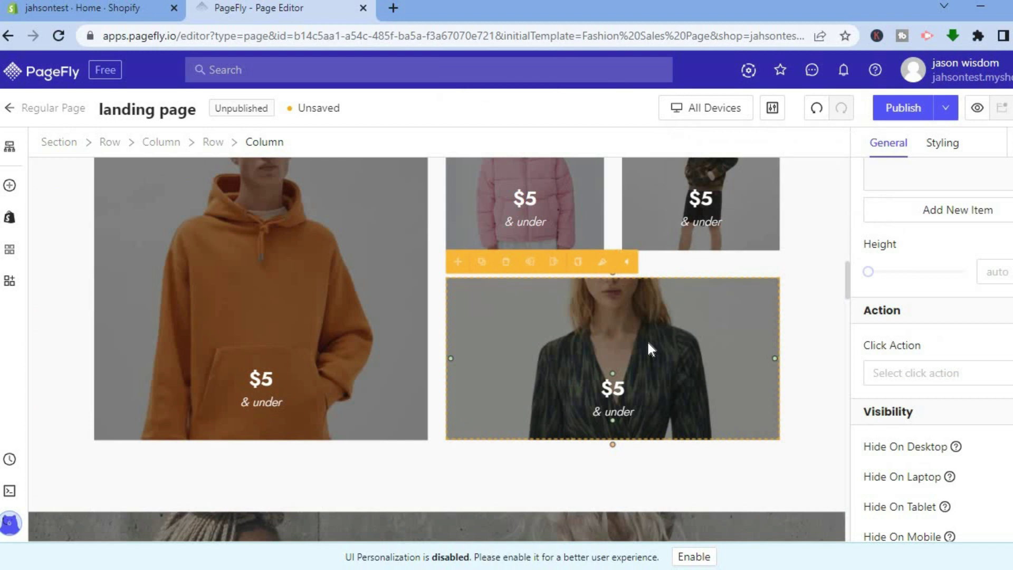
click(508, 264)
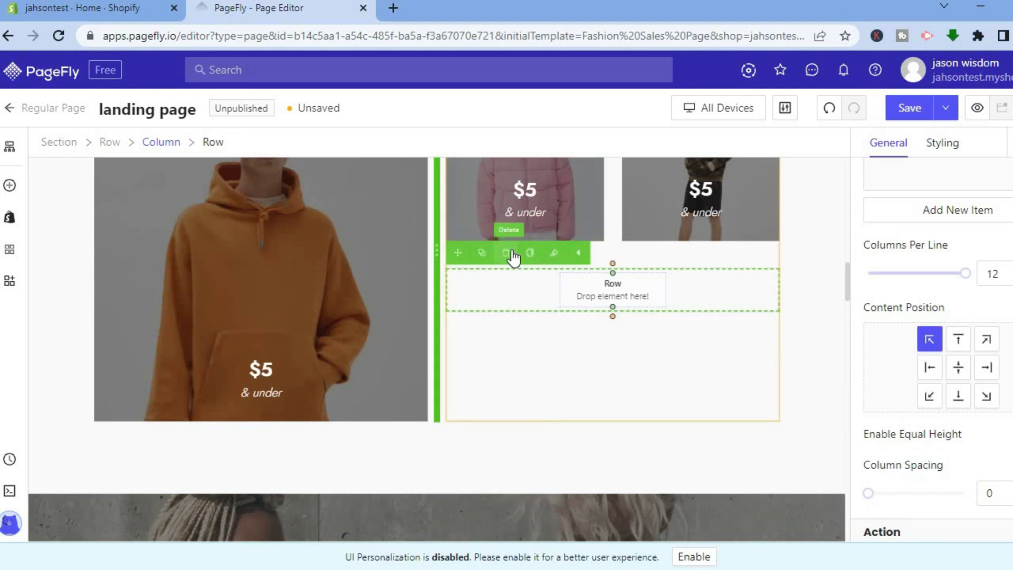
click(508, 253)
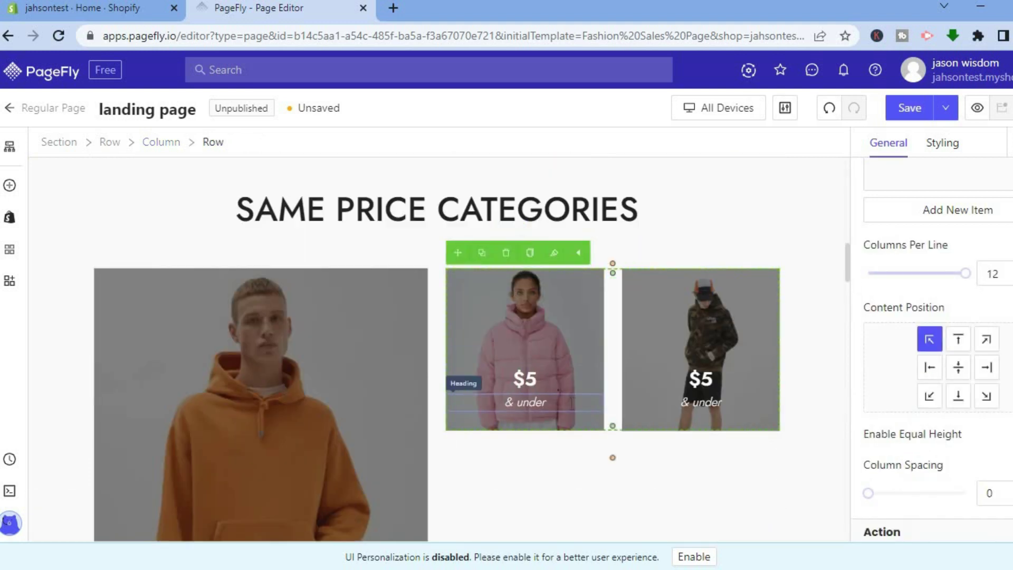
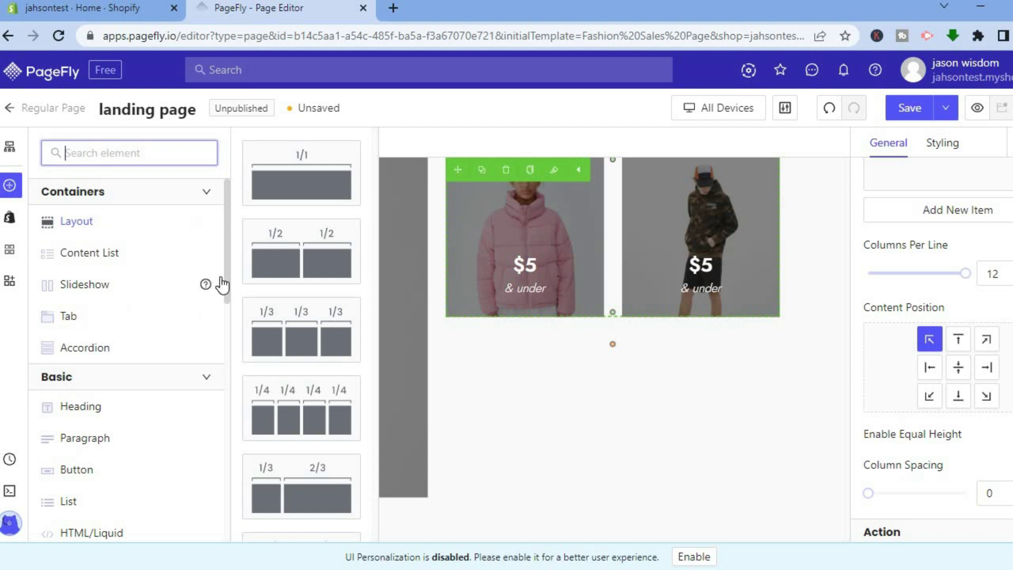
Look through the available page elements in the Containers, Basic, Media and Social categories without adding any.
click(225, 237)
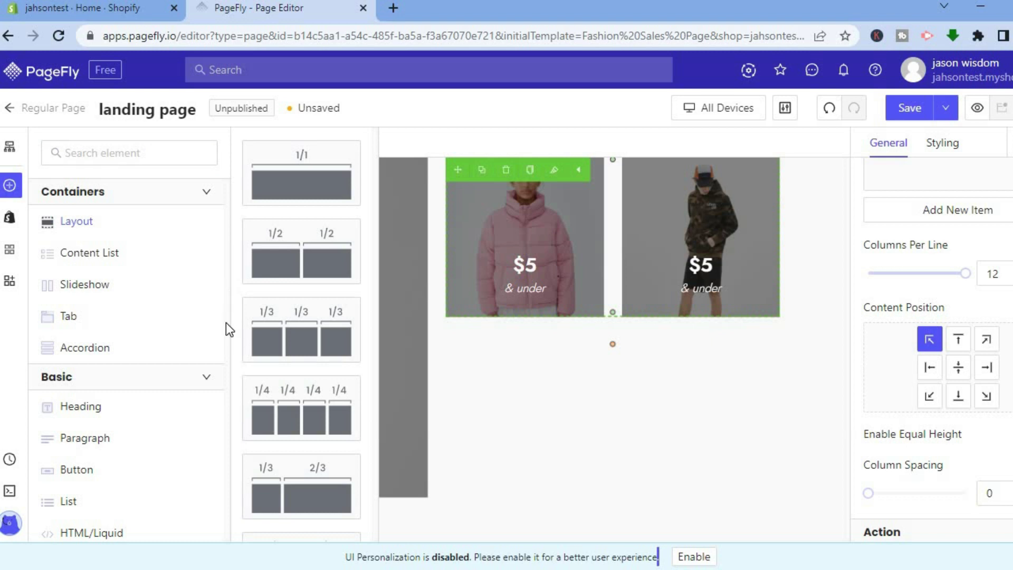
shift+click(221, 369)
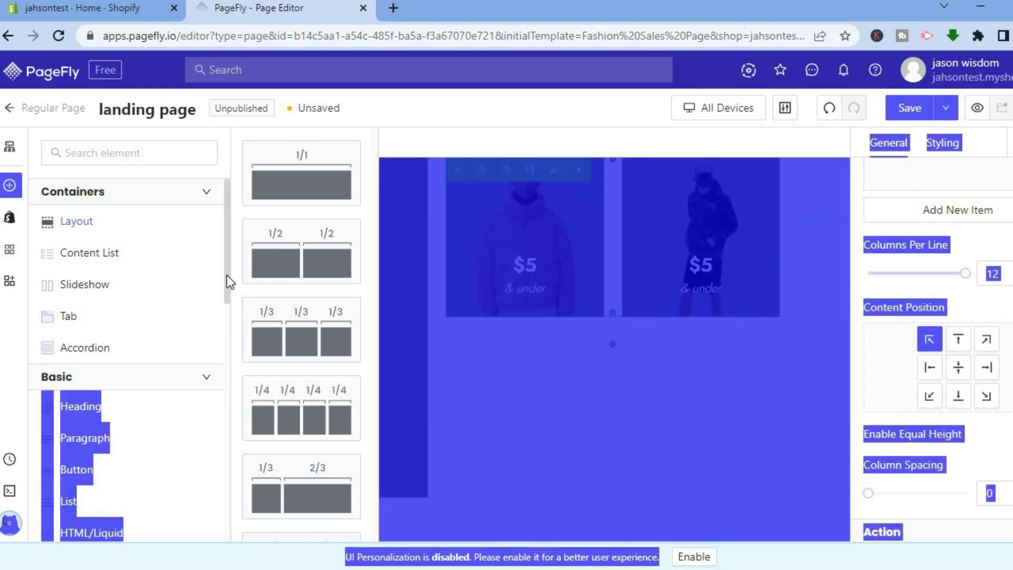
click(227, 276)
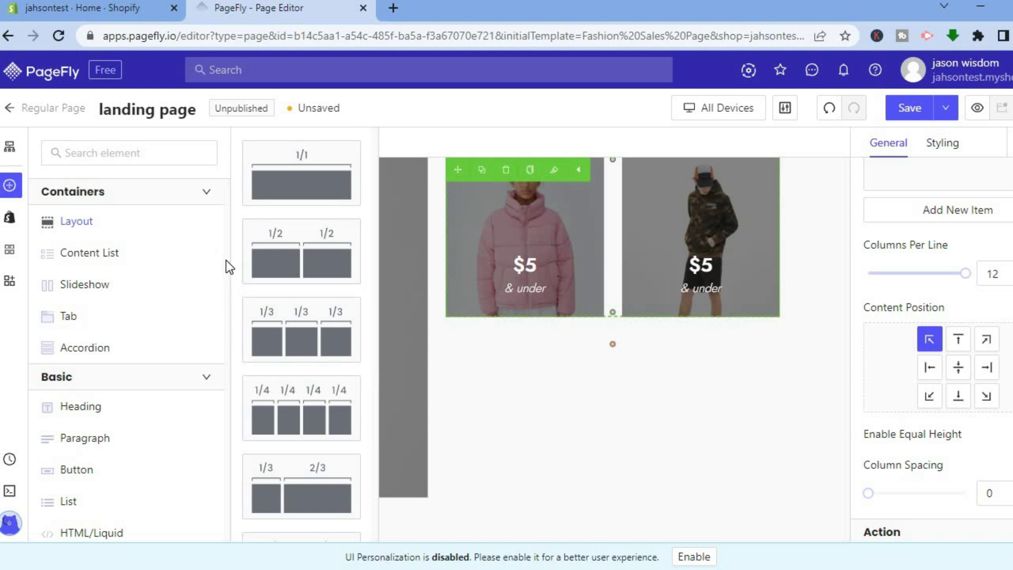
click(135, 151)
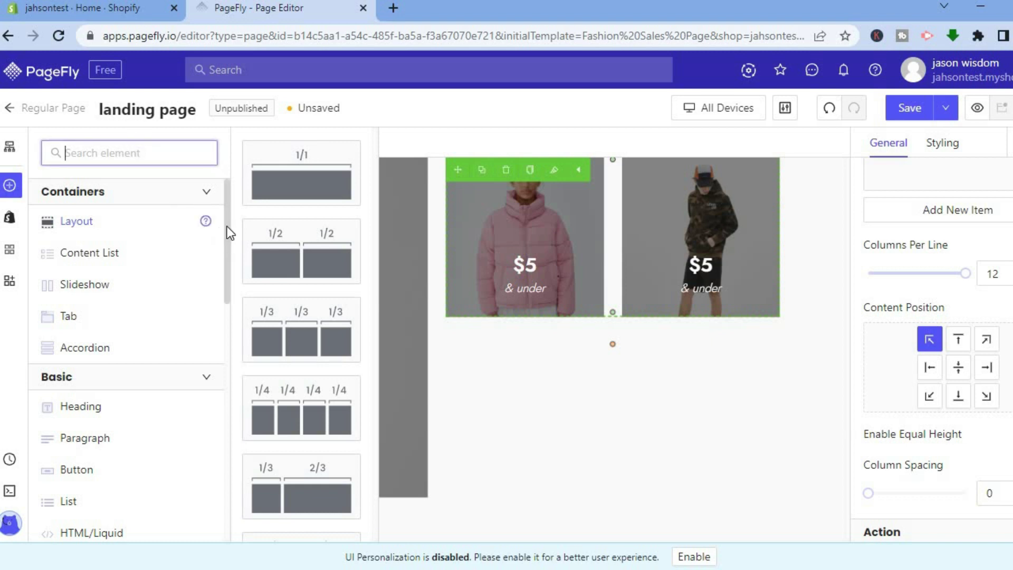
click(227, 248)
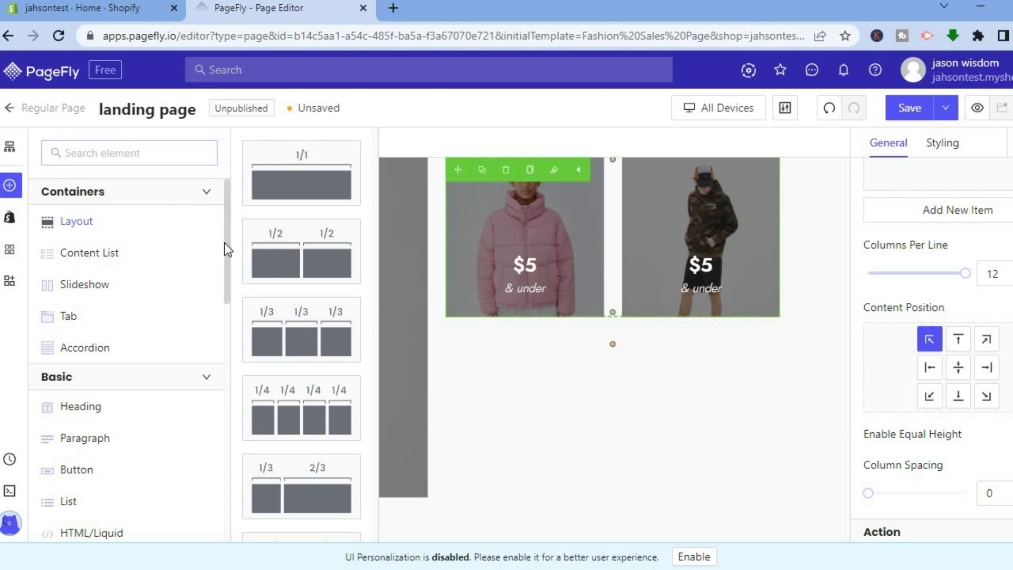
drag(224, 258, 226, 275)
scroll(227, 317, down, 6)
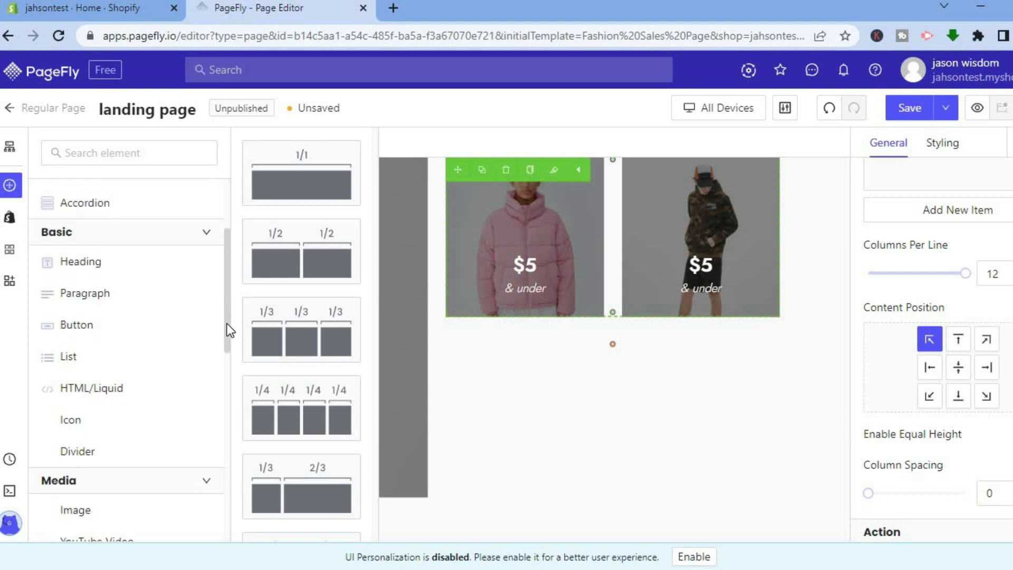
drag(226, 343, 227, 349)
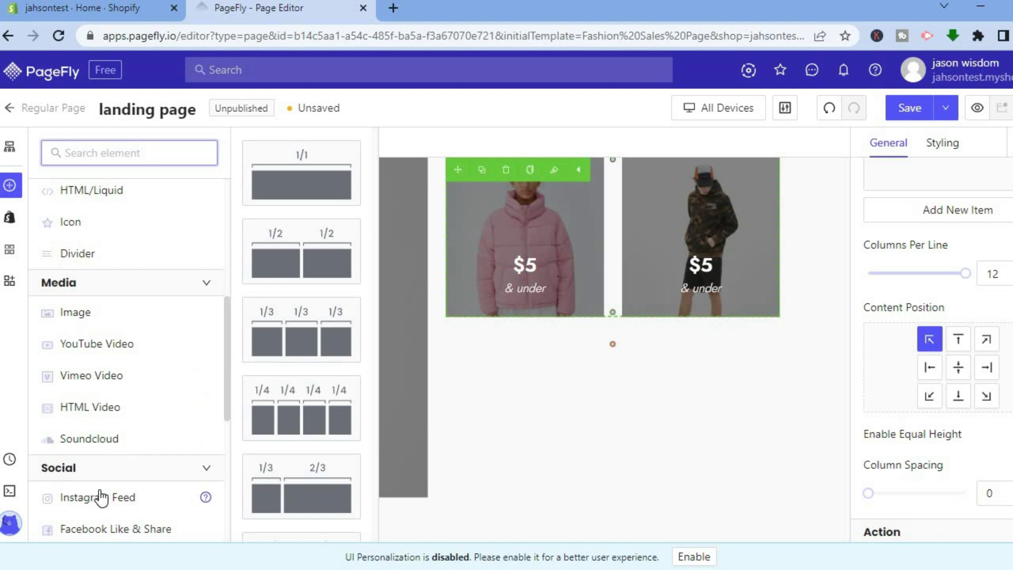
click(550, 445)
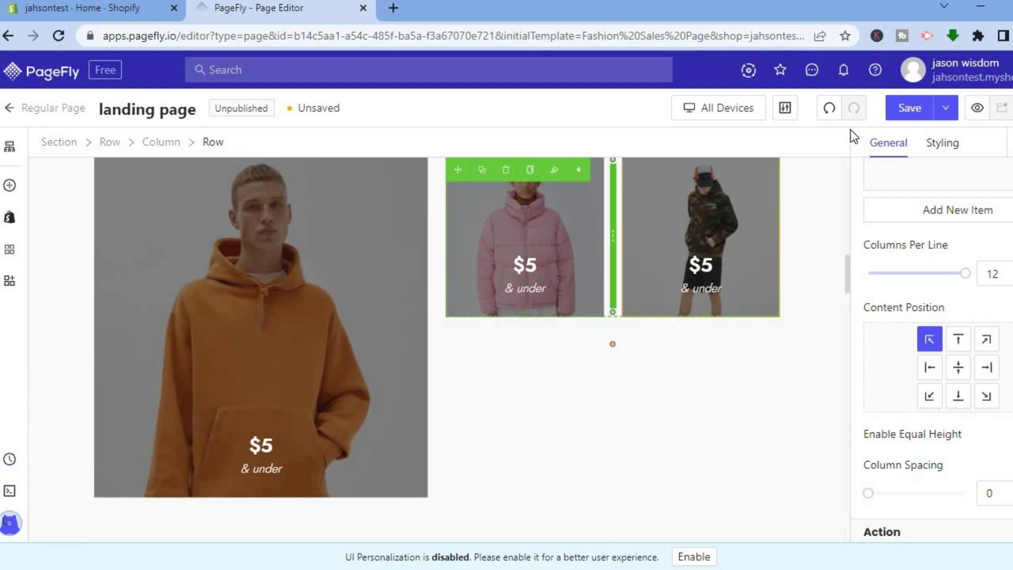
Try to save and publish the page under the URL ending "landing-page", declining the plan switch.
click(946, 110)
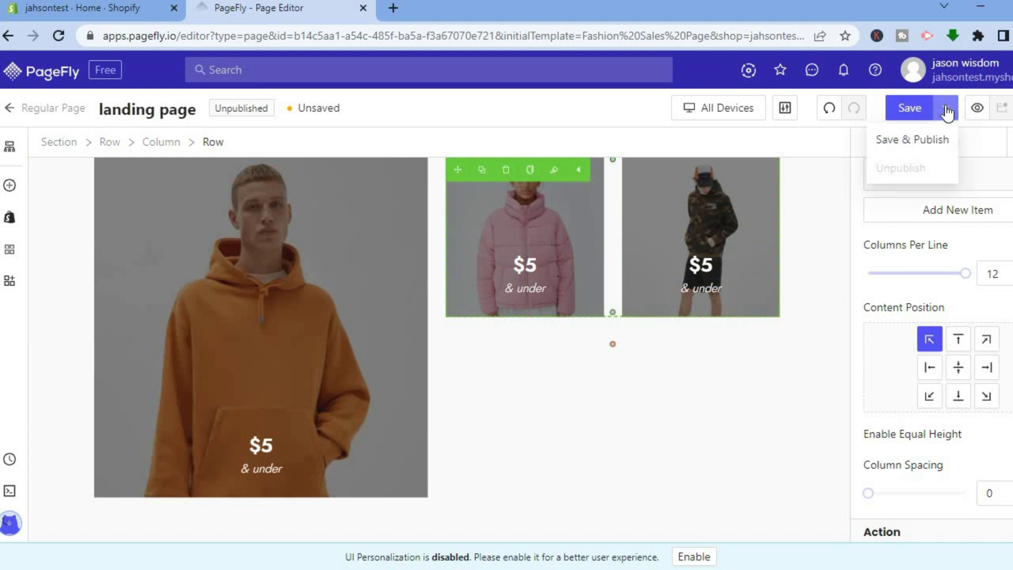
click(918, 143)
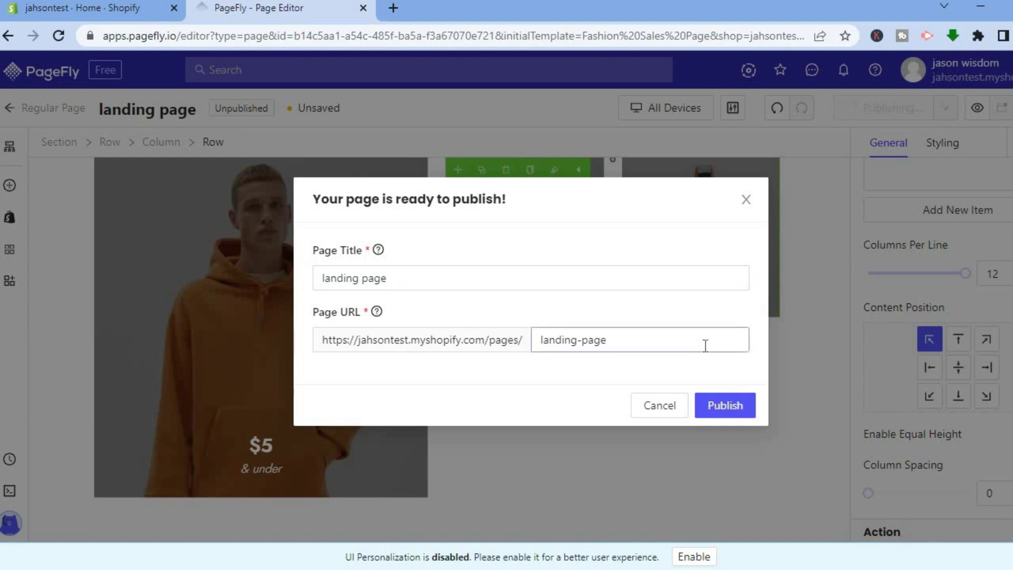
click(724, 407)
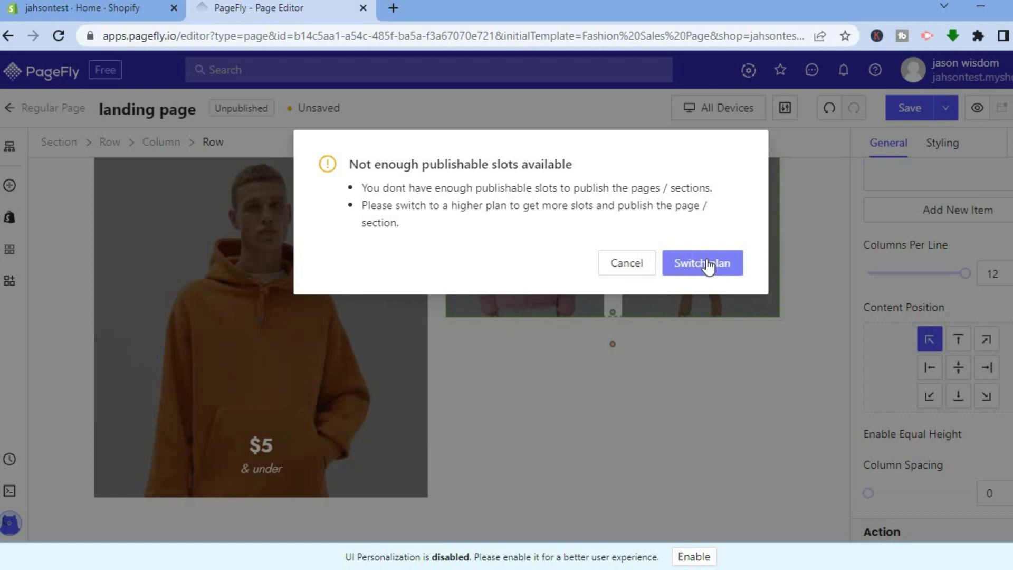
click(642, 265)
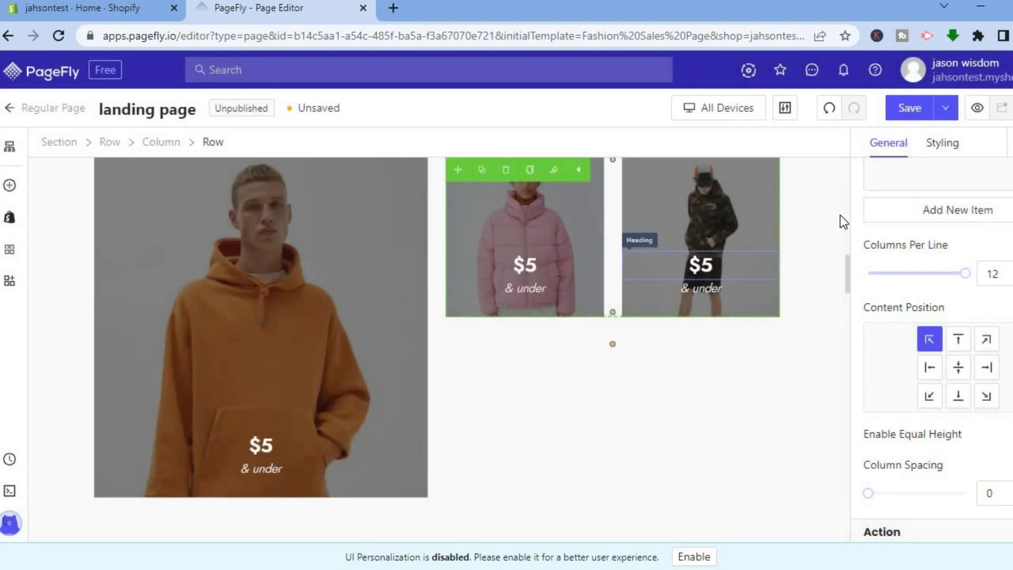